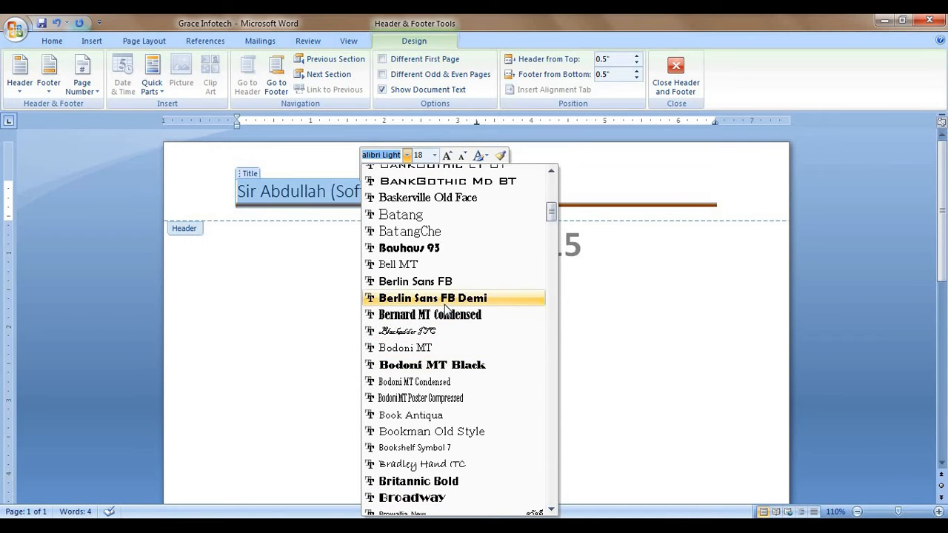
Step: Format the header name as 16 pt Castellar and return to the Lesson No: 15 body
scroll(444, 309, up, 10)
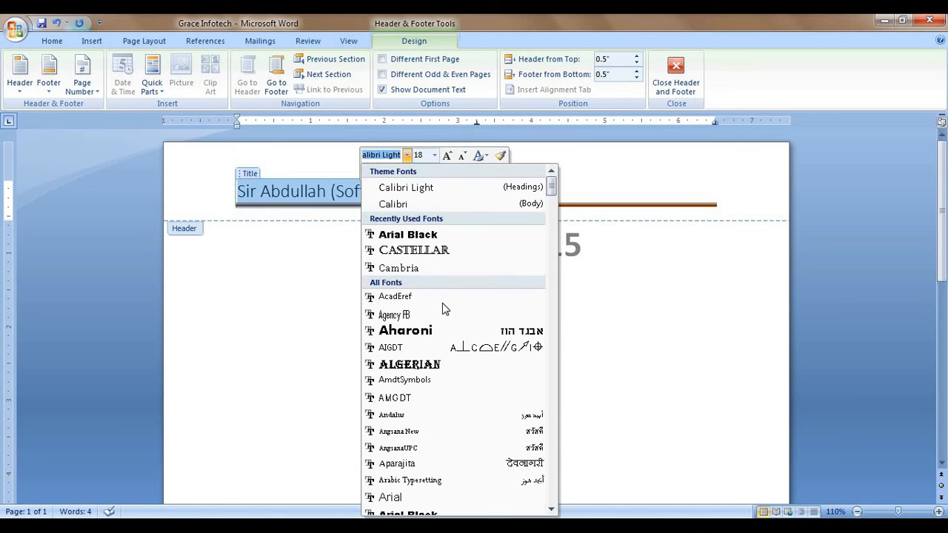
click(425, 250)
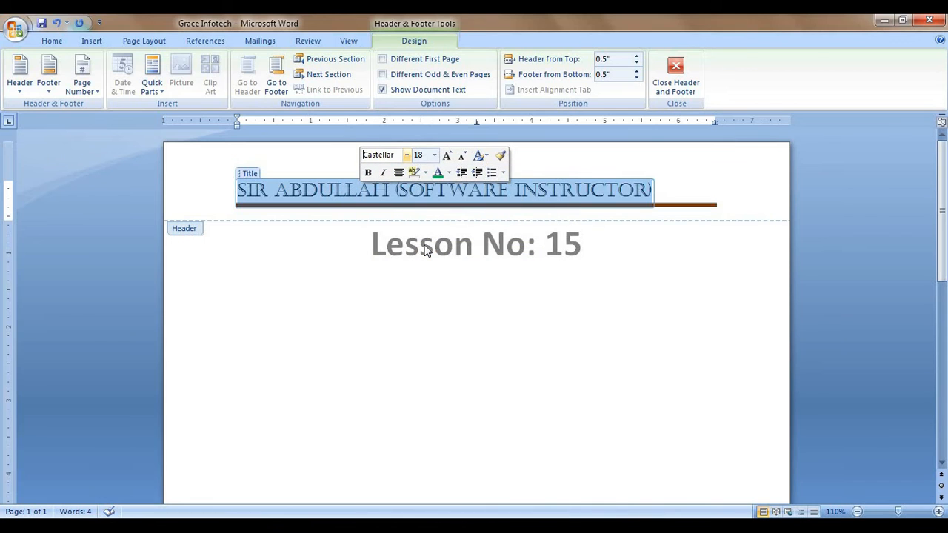
click(436, 157)
click(424, 246)
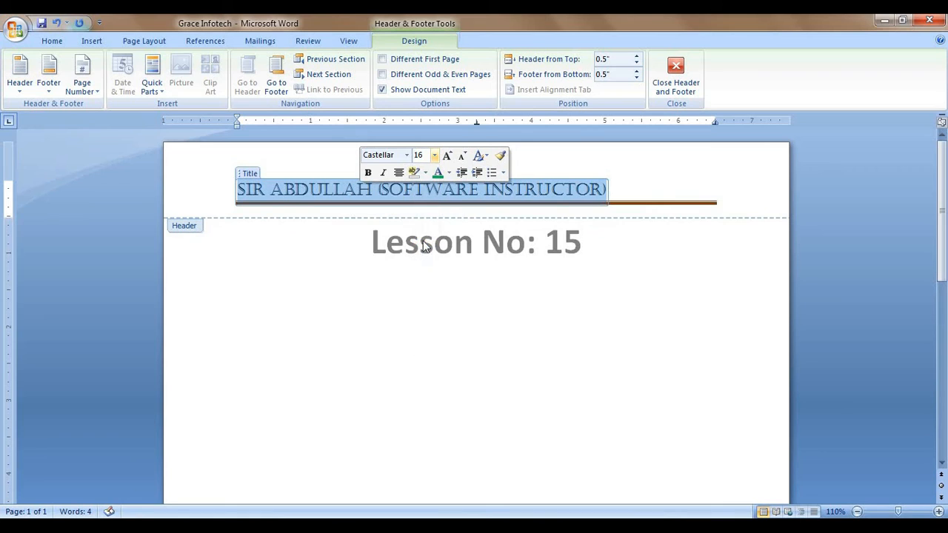
double_click(421, 384)
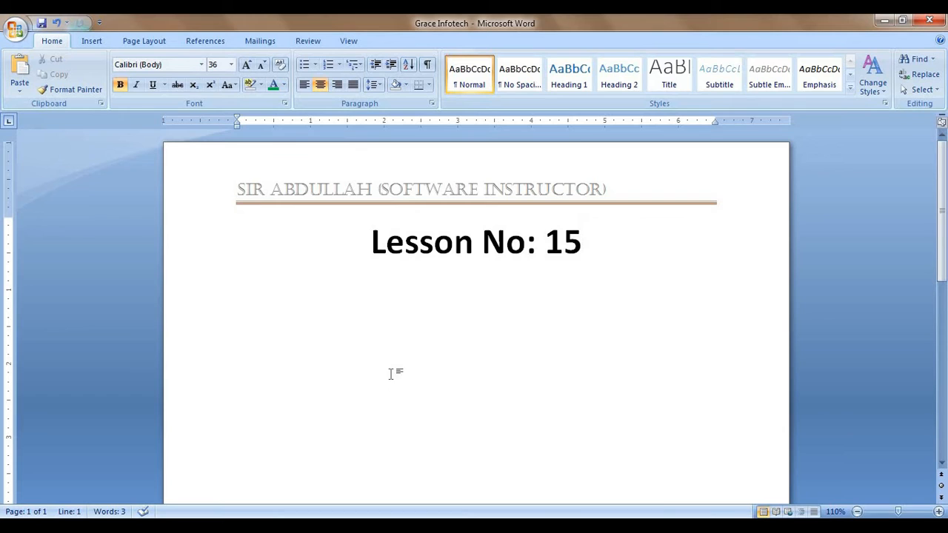
Step: Shrink the header name from 16 to 14 pt Castellar and close the header
double_click(617, 189)
drag(607, 190, 238, 193)
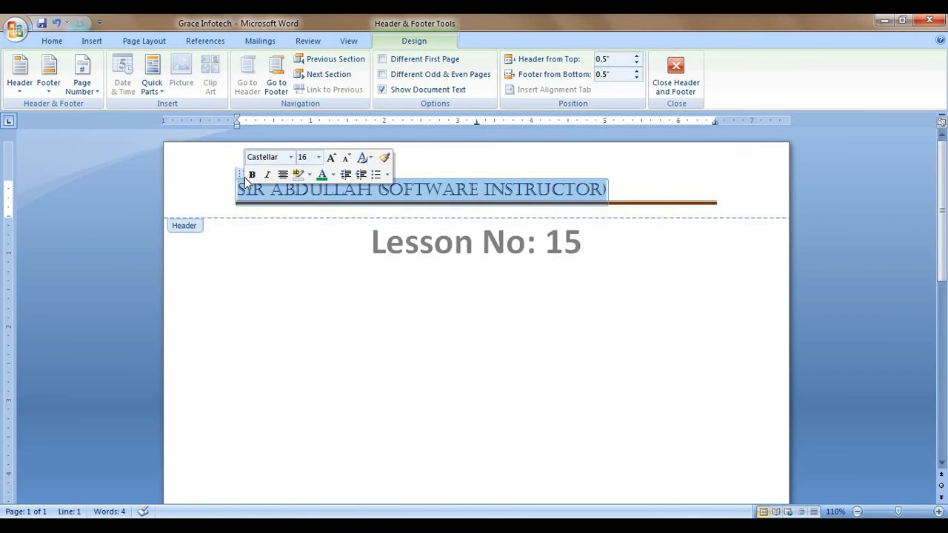
click(346, 159)
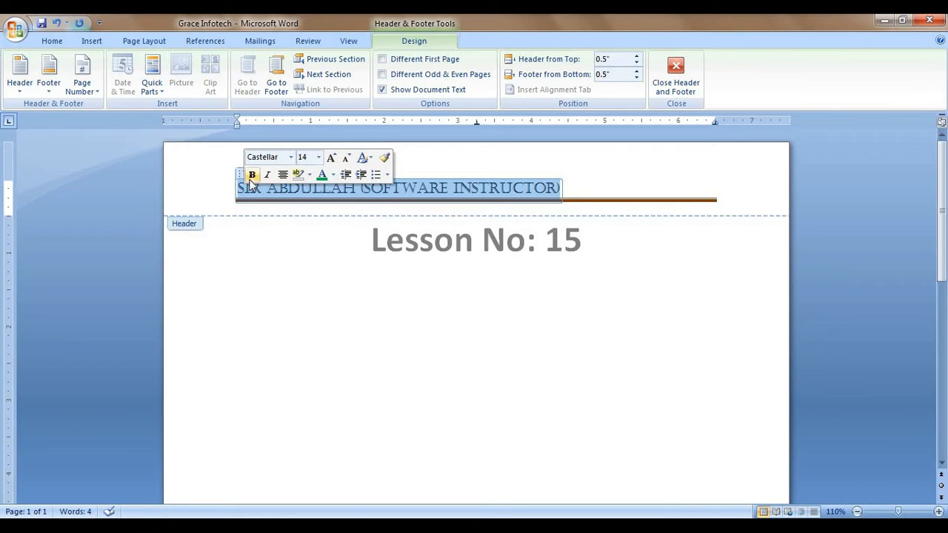
click(290, 158)
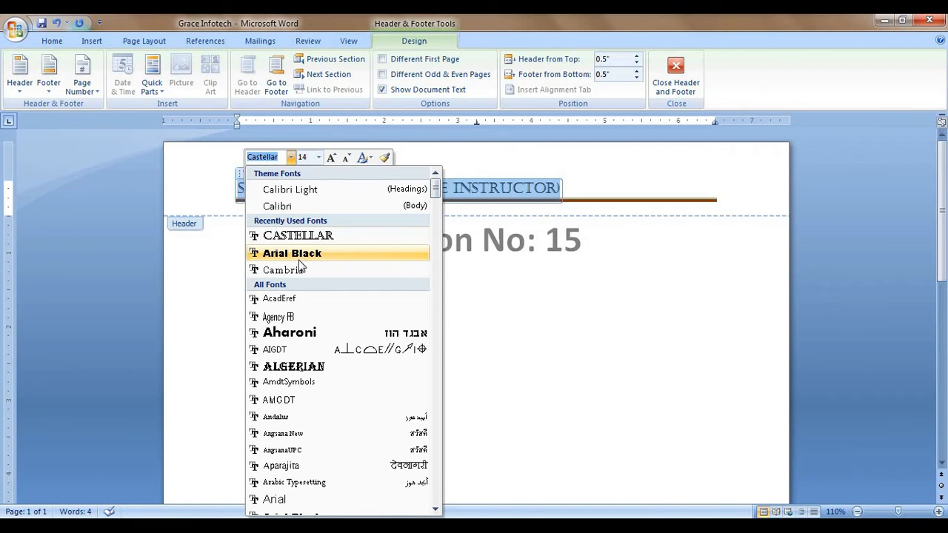
click(308, 337)
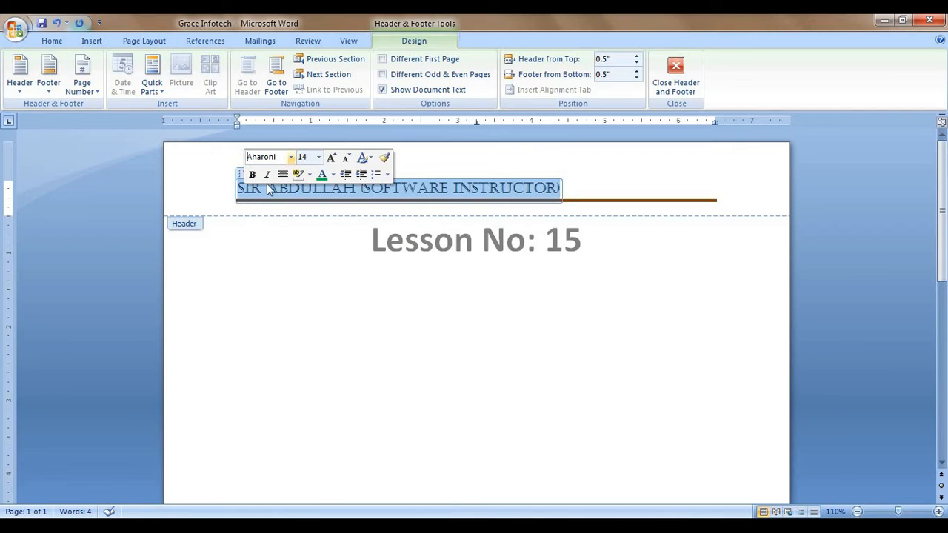
double_click(396, 357)
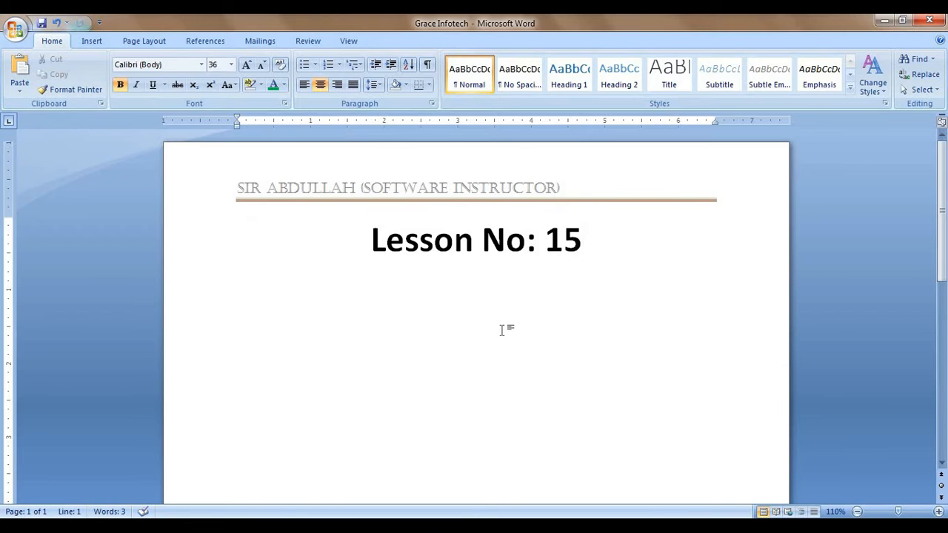
Step: Insert the built-in Alphabet footer from the Footer gallery on the Insert tab
click(92, 41)
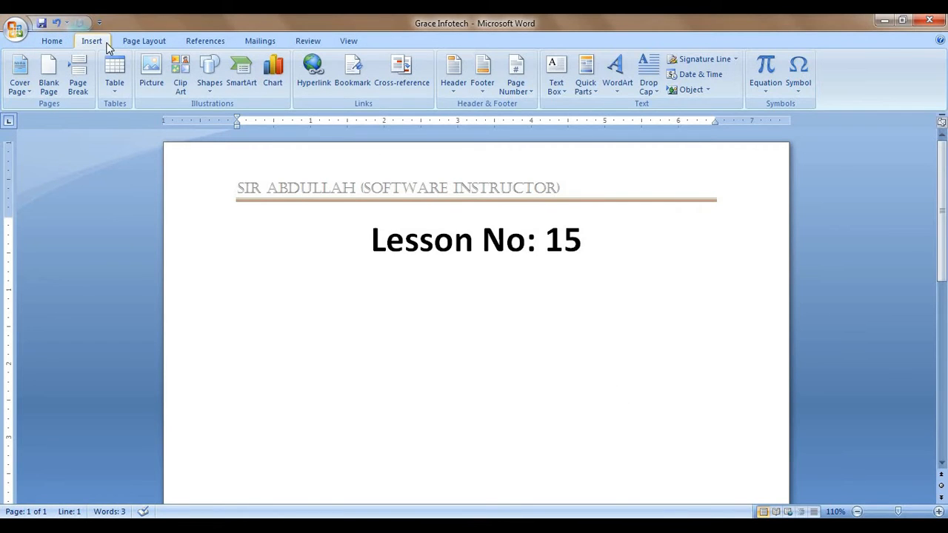
click(488, 93)
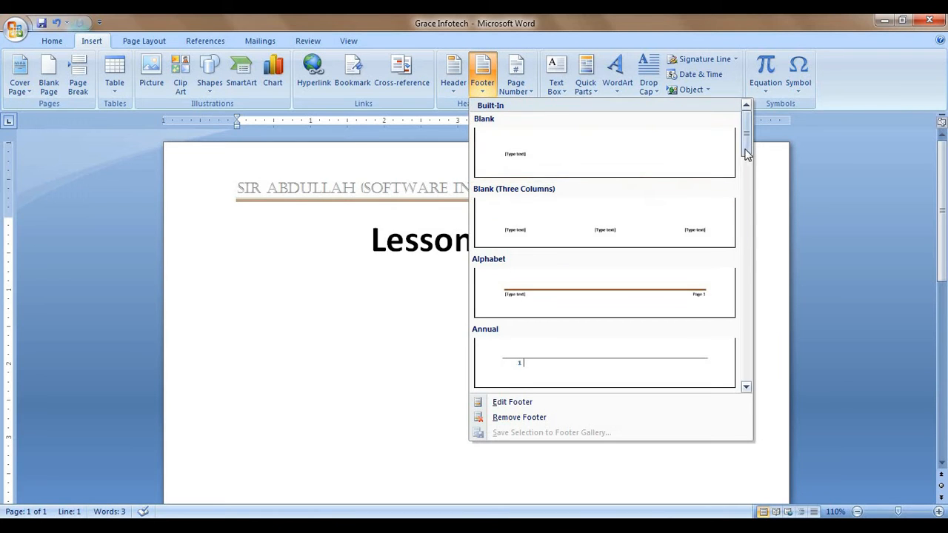
scroll(749, 213, down, 4)
scroll(748, 213, down, 10)
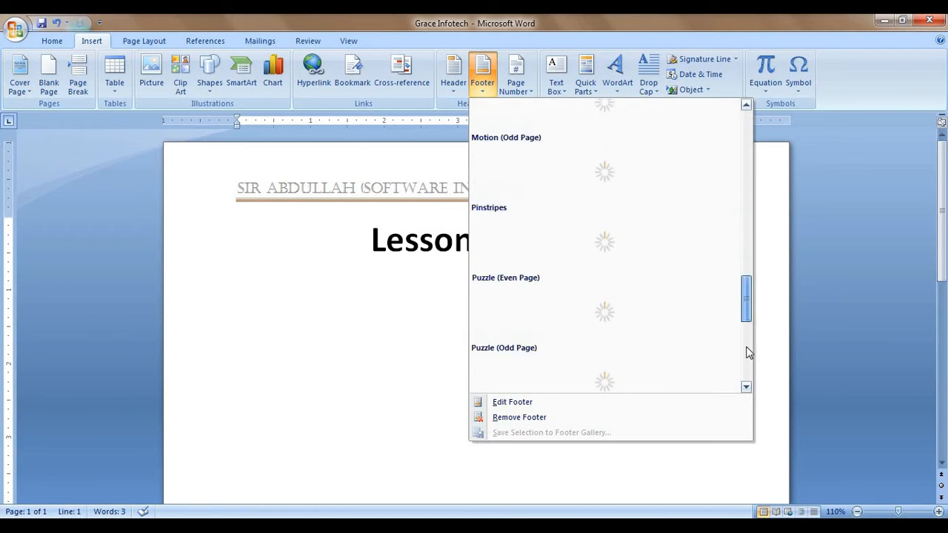
scroll(750, 259, up, 2)
scroll(750, 259, up, 12)
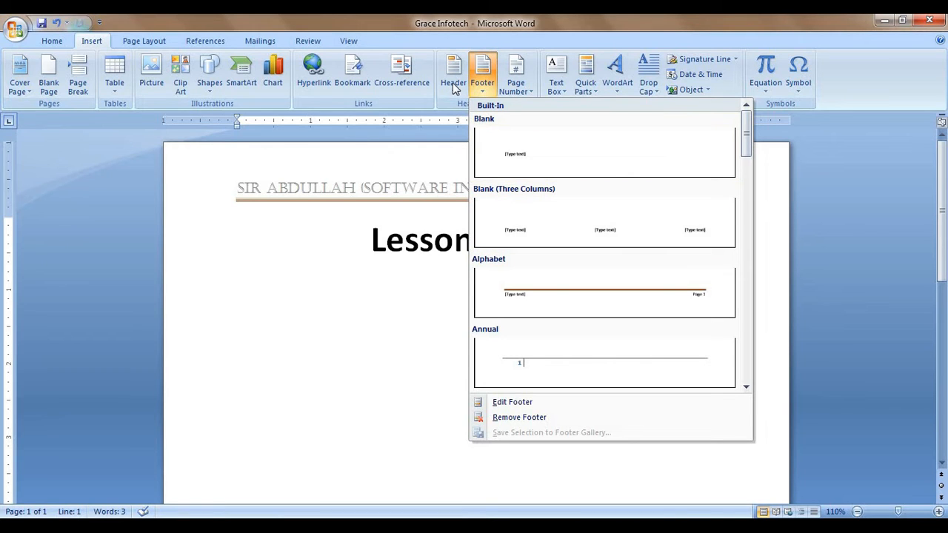
click(547, 305)
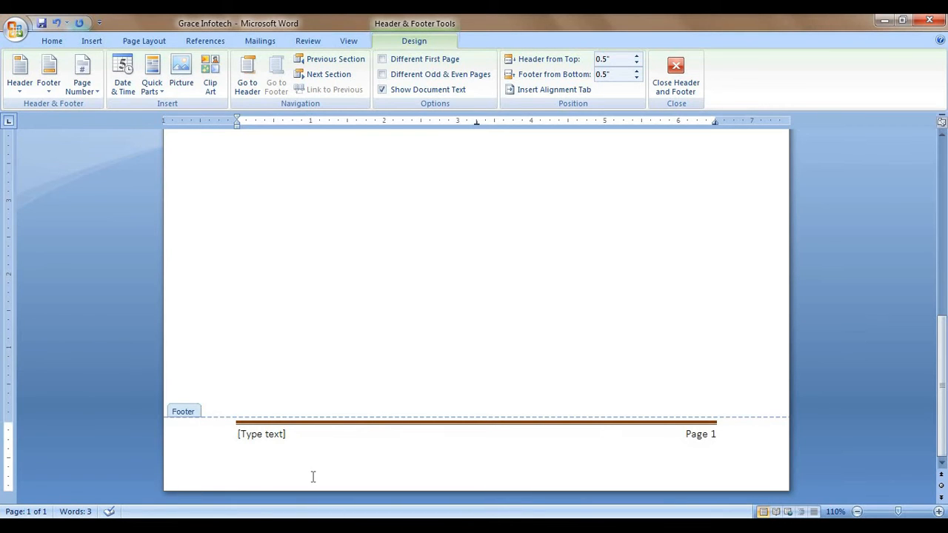
Step: Replace the footer placeholder with the company name and address line, formatted bold at 14 pt
click(281, 433)
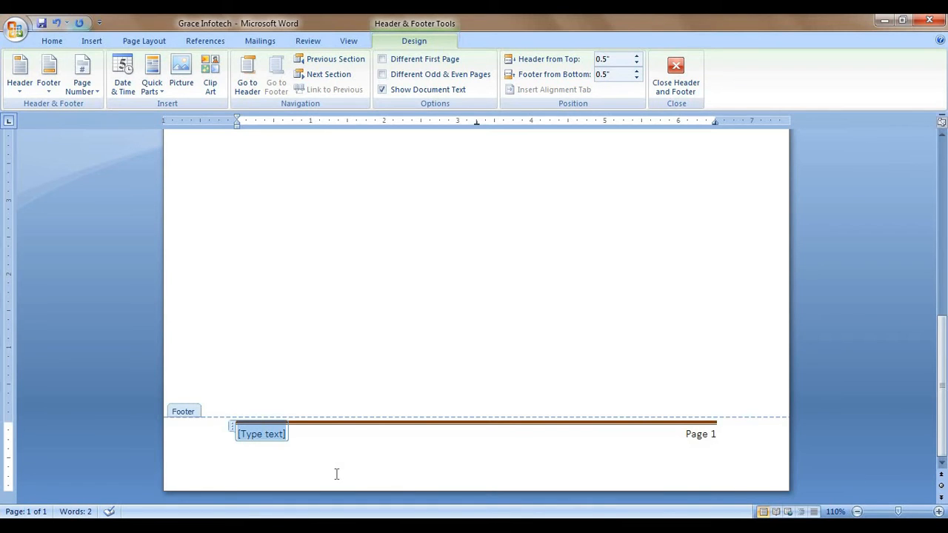
key(Delete)
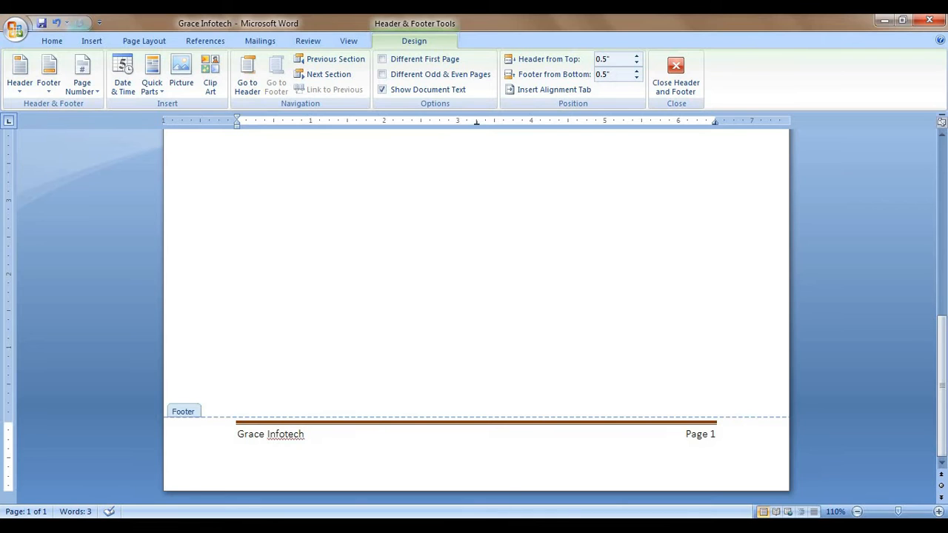
key(Return)
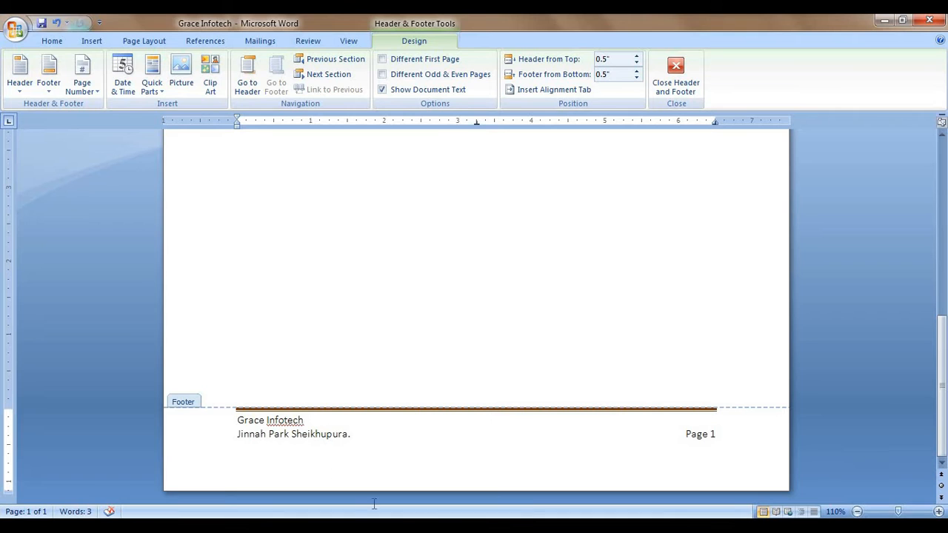
drag(391, 437, 237, 420)
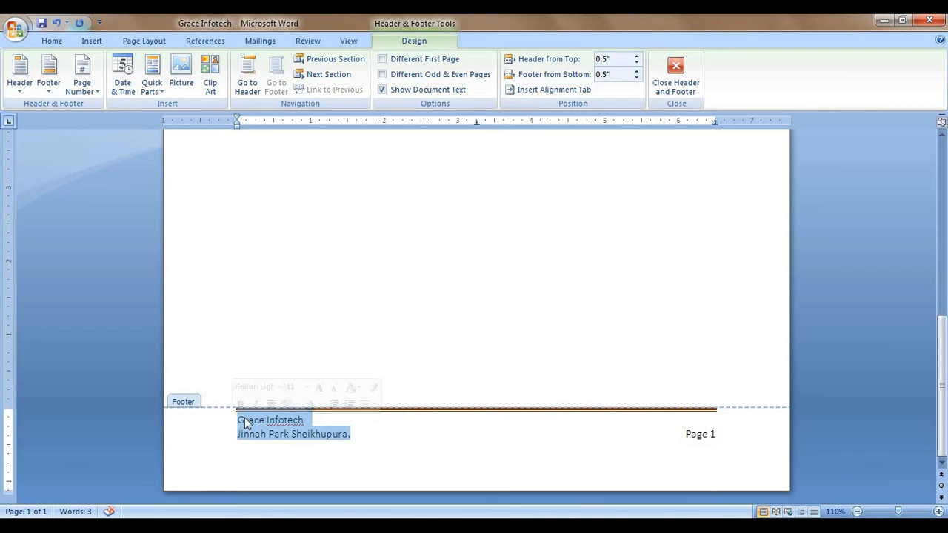
click(240, 404)
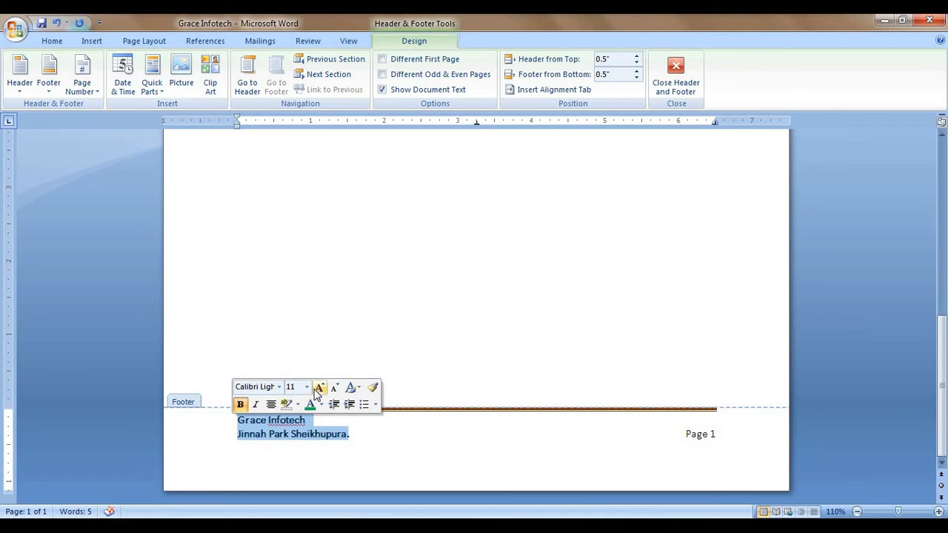
click(312, 391)
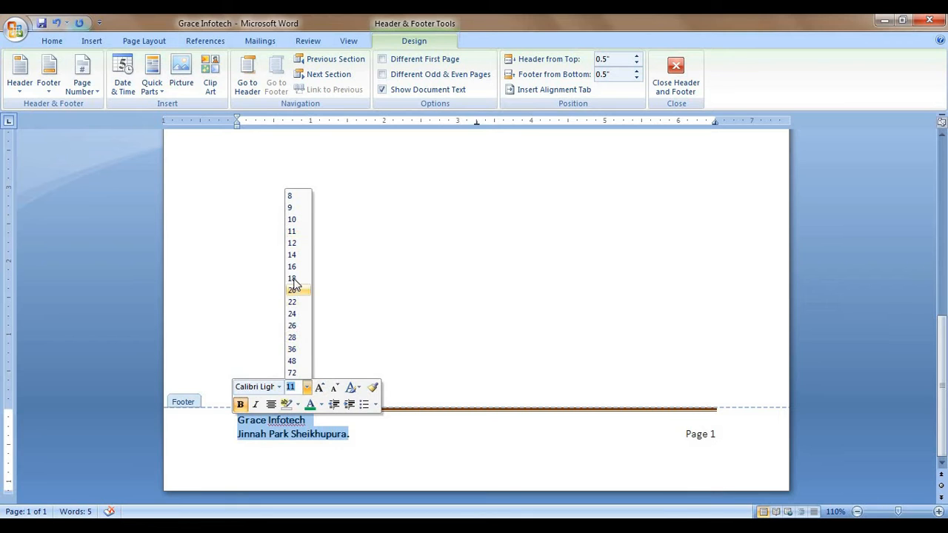
click(299, 255)
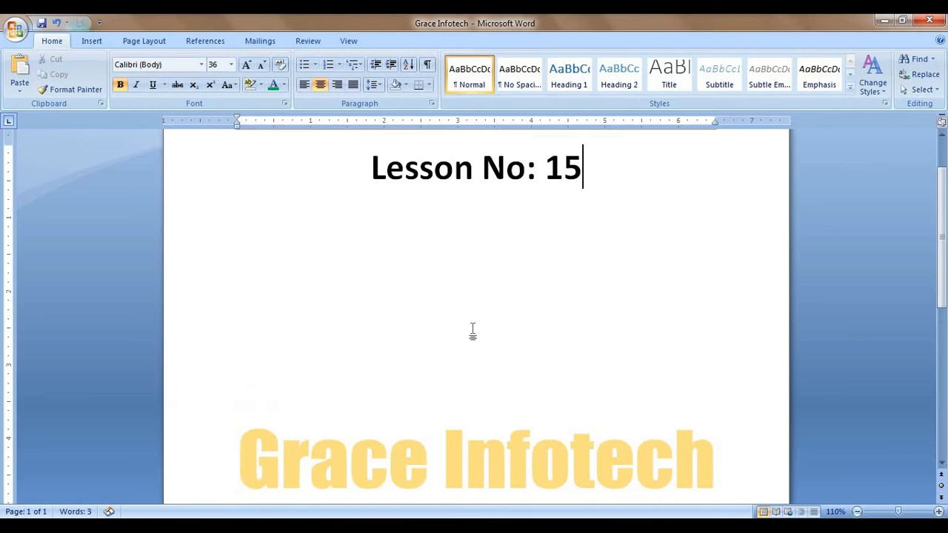
Step: Scroll over the page to check the header and Grace Infotech footer, with the Insert ribbon showing
scroll(493, 343, up, 2)
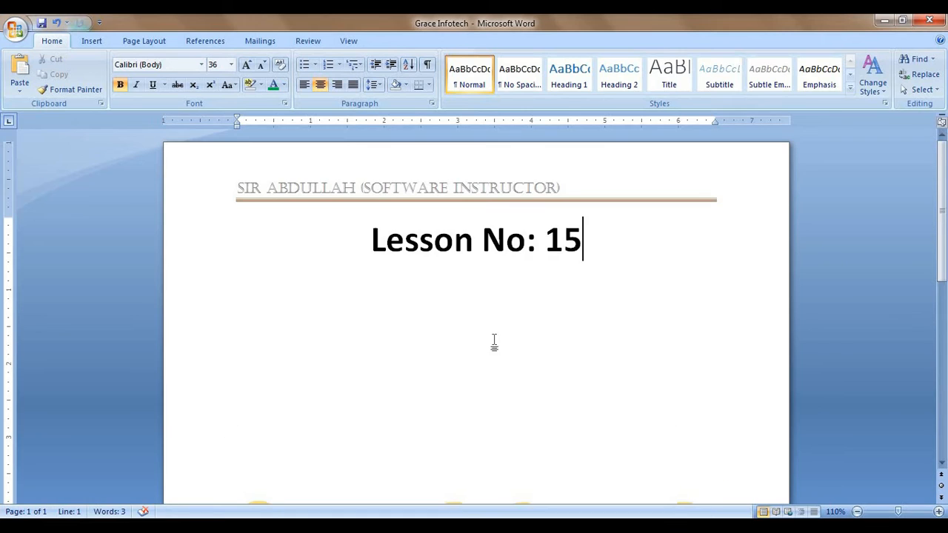
scroll(561, 269, down, 8)
scroll(562, 270, down, 2)
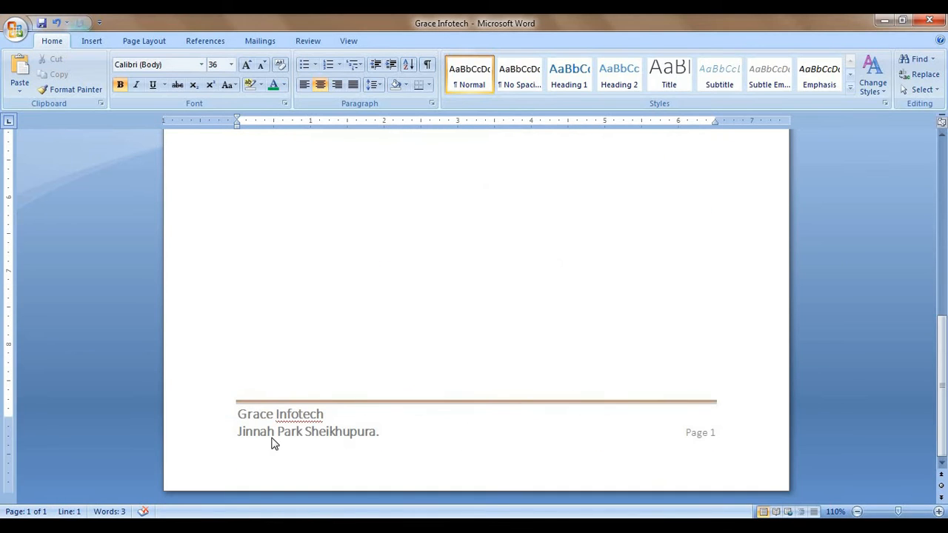
scroll(503, 448, up, 10)
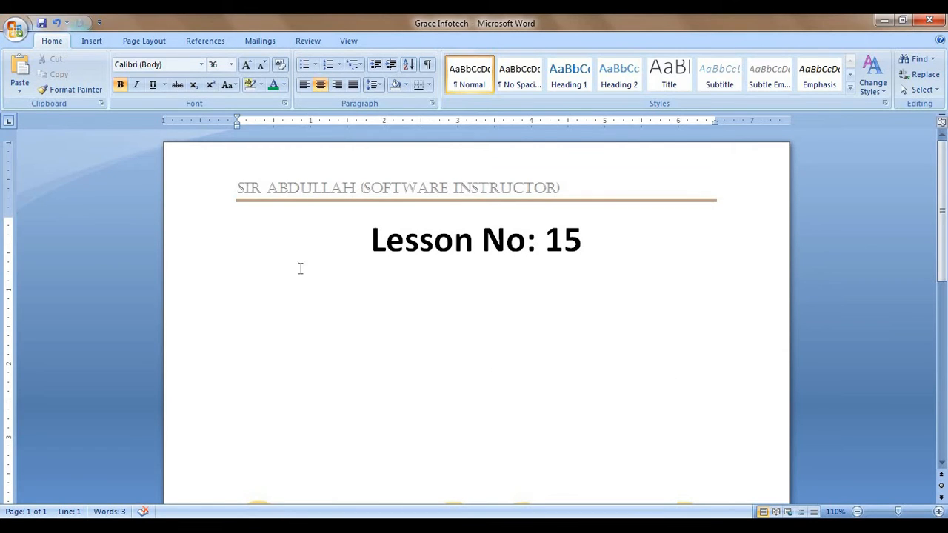
click(92, 41)
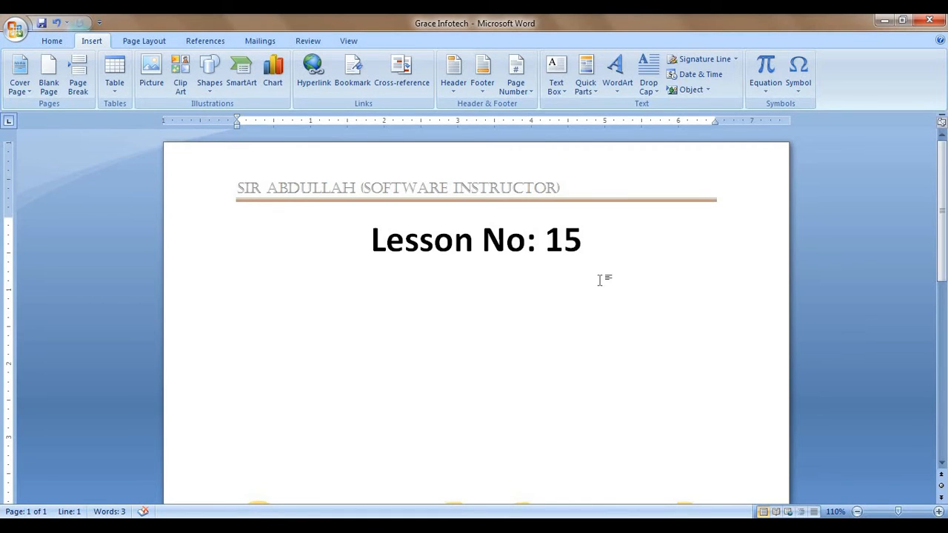
scroll(613, 353, down, 10)
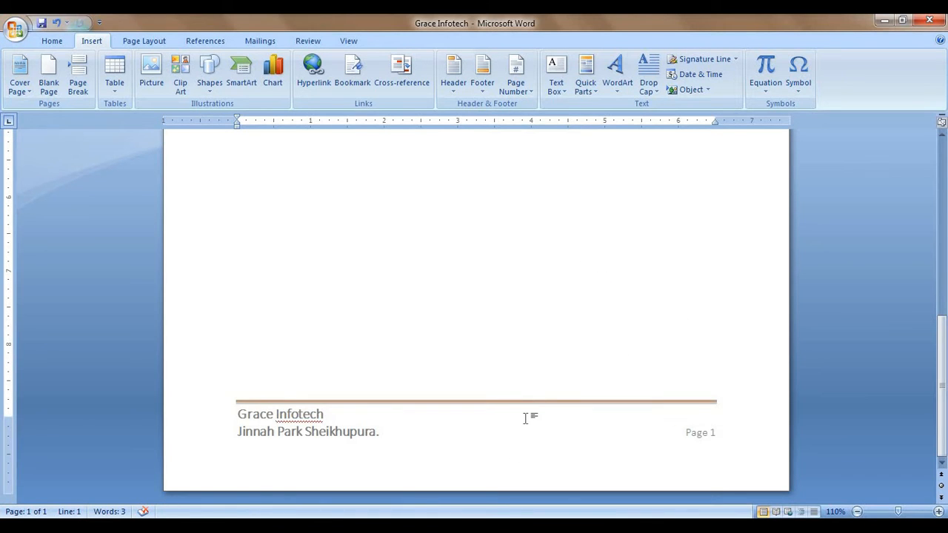
scroll(525, 418, up, 10)
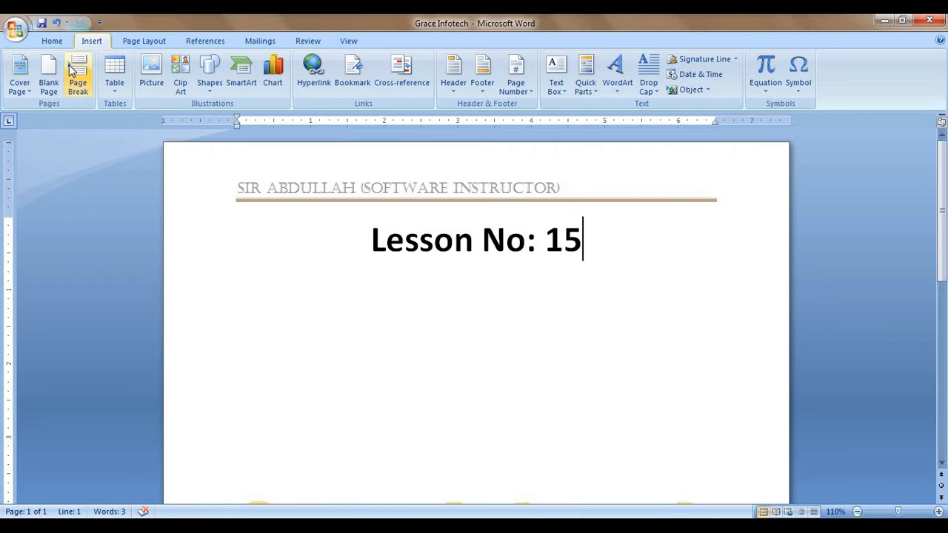
Step: Add a blank page after page 1 and scroll to check the new page
click(48, 74)
scroll(557, 389, down, 5)
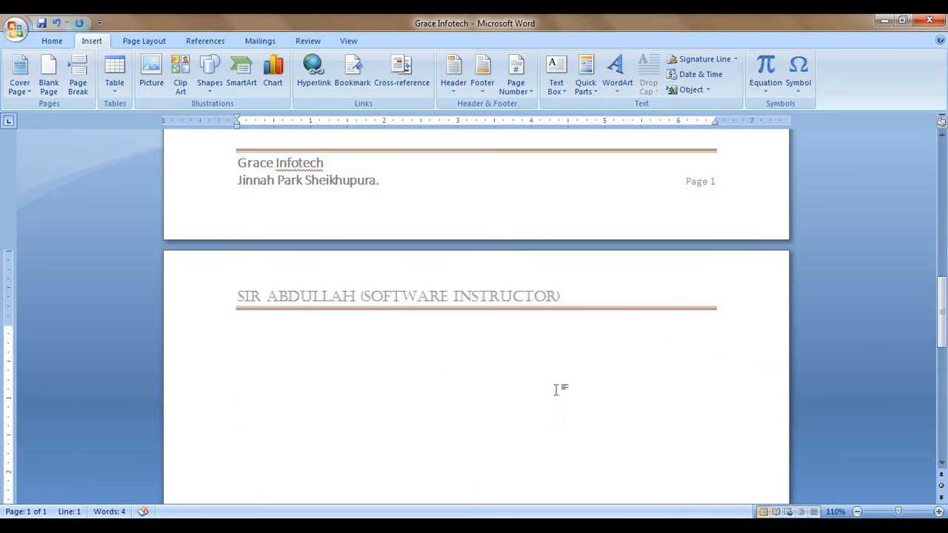
scroll(433, 242, down, 9)
scroll(445, 296, down, 5)
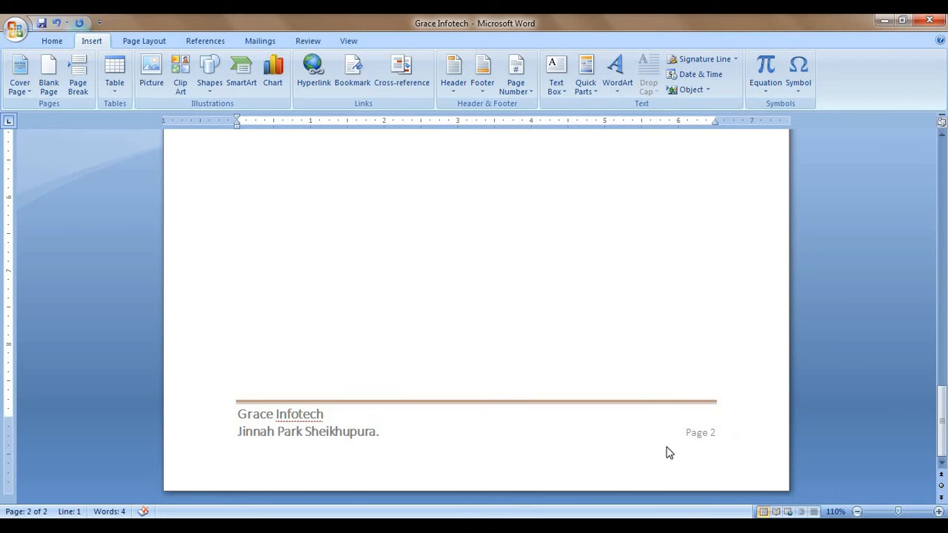
scroll(711, 452, up, 15)
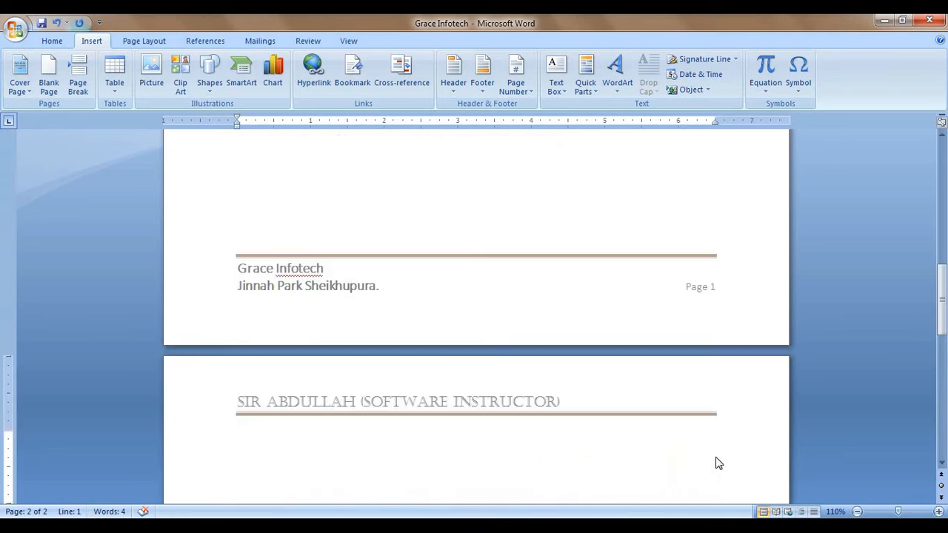
scroll(722, 444, up, 3)
scroll(719, 451, down, 5)
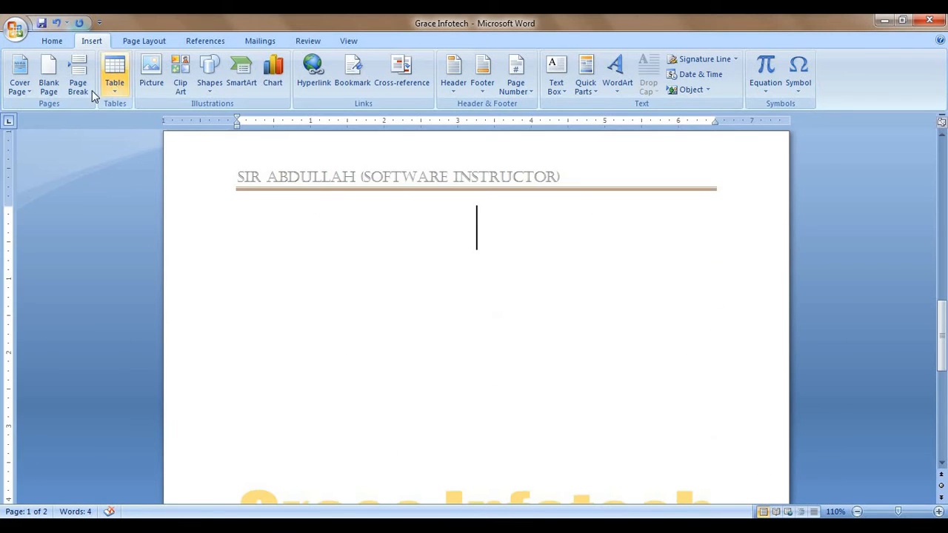
Step: Add another blank page plus a Ctrl+Enter page break, bringing the document to five pages
click(49, 74)
scroll(528, 317, down, 10)
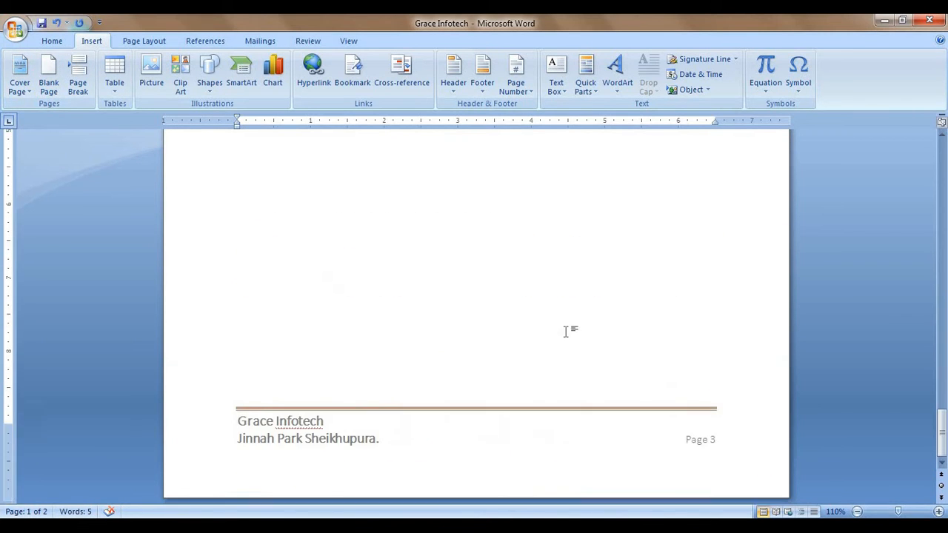
scroll(564, 331, down, 1)
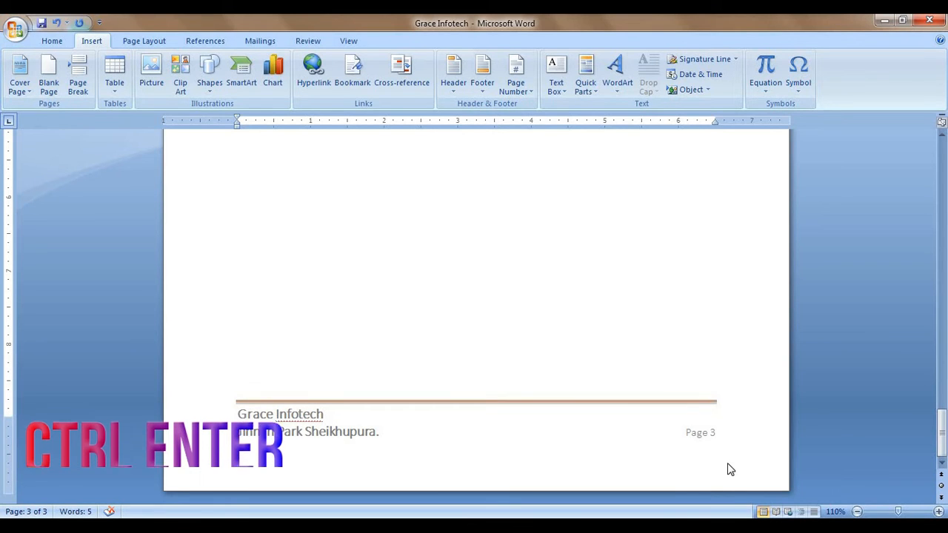
key(ctrl+Return)
key(ctrl+Return)
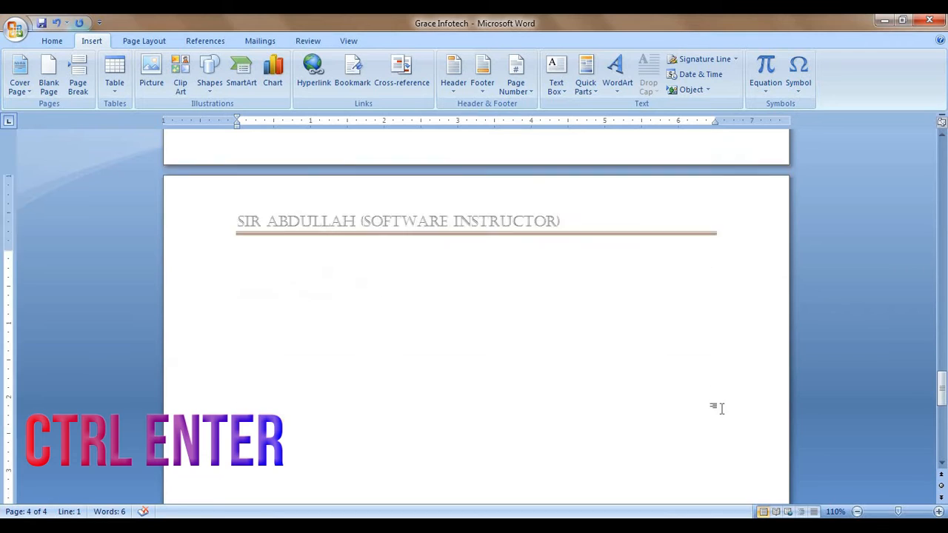
scroll(710, 448, down, 10)
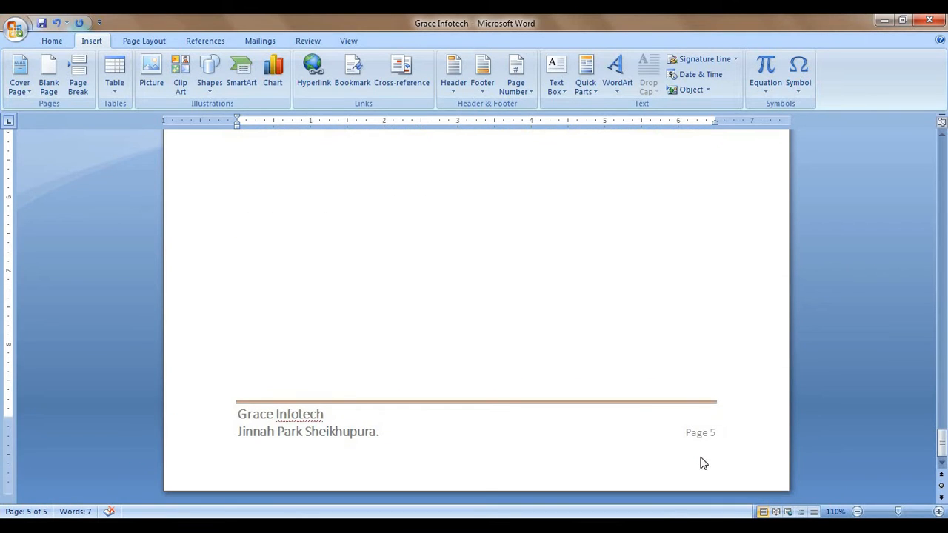
scroll(503, 292, up, 15)
scroll(556, 300, up, 15)
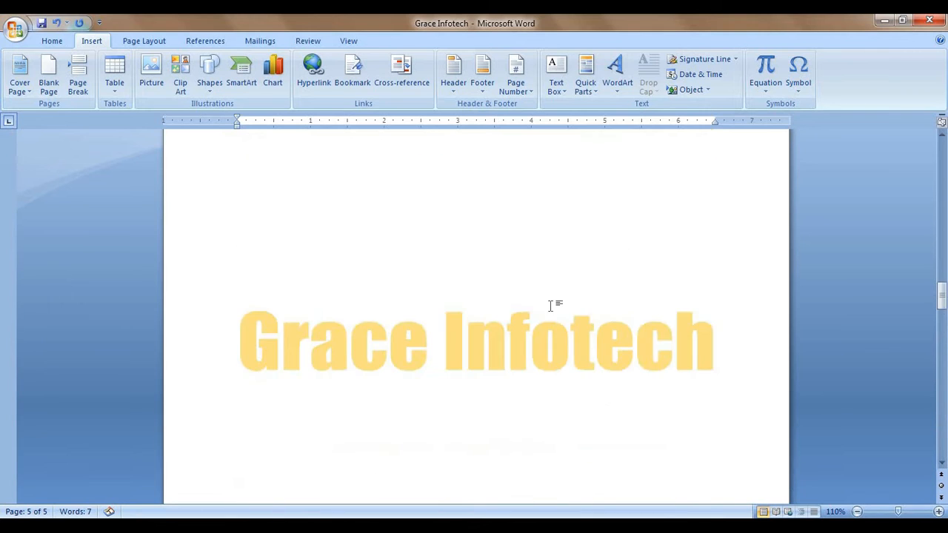
scroll(594, 301, up, 5)
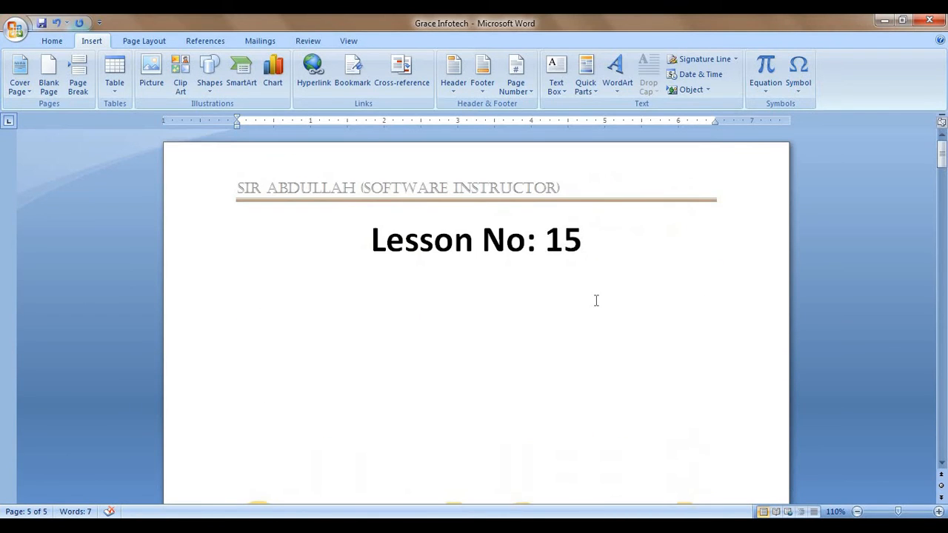
Step: Remove the footer and then the header from the document
click(486, 98)
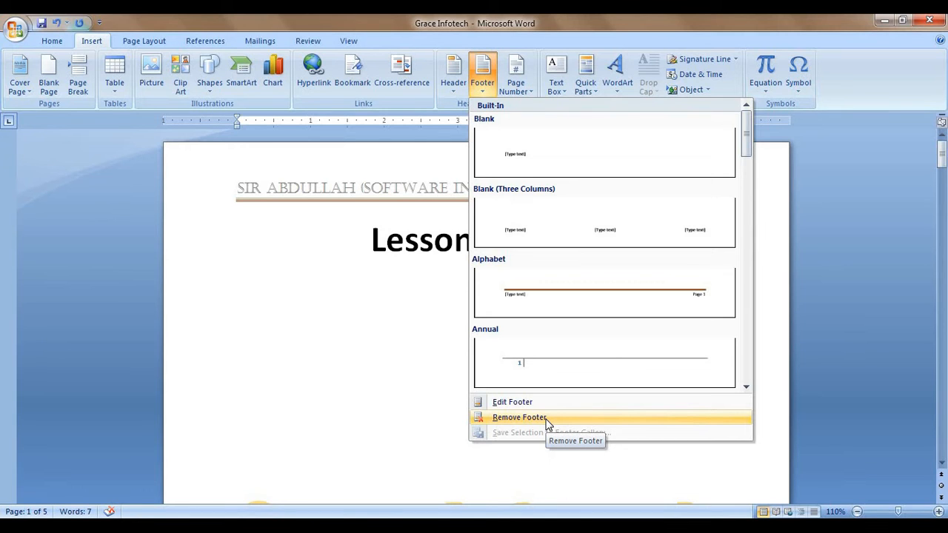
click(547, 419)
click(453, 74)
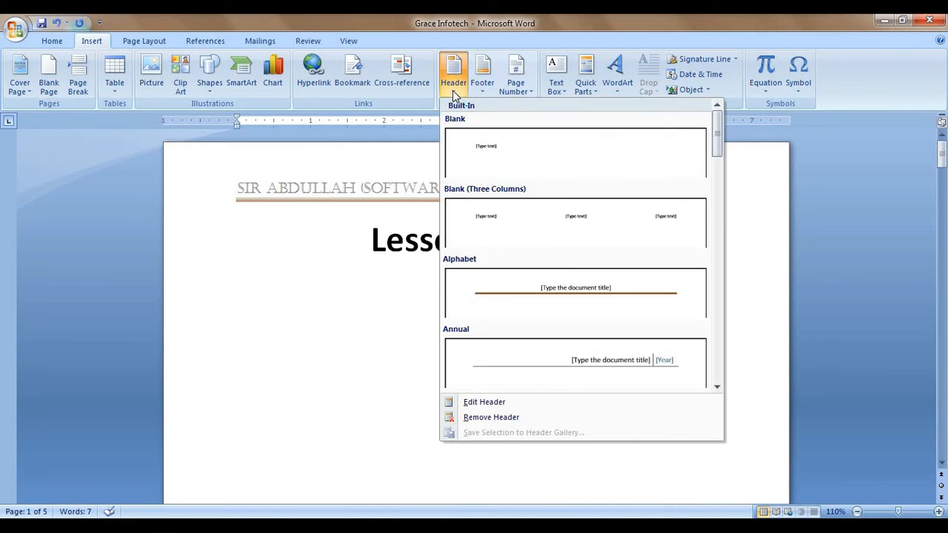
click(511, 418)
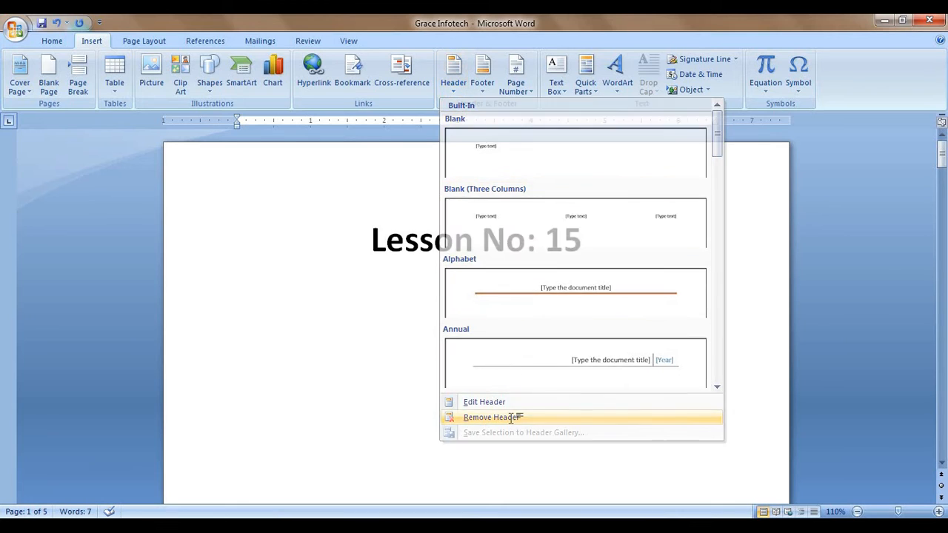
Step: Scroll to confirm only the Lesson No: 15 heading remains, then reopen the footer designs
scroll(534, 348, down, 10)
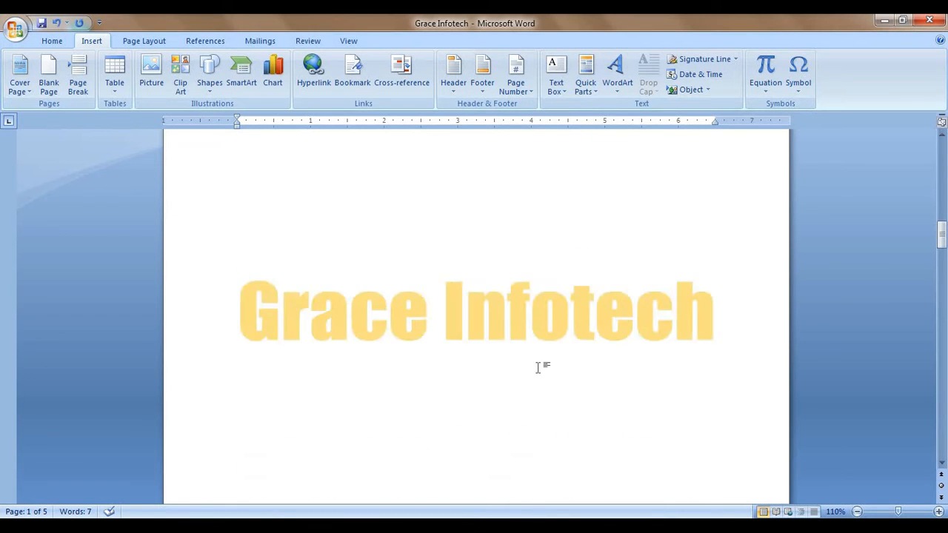
scroll(541, 374, up, 3)
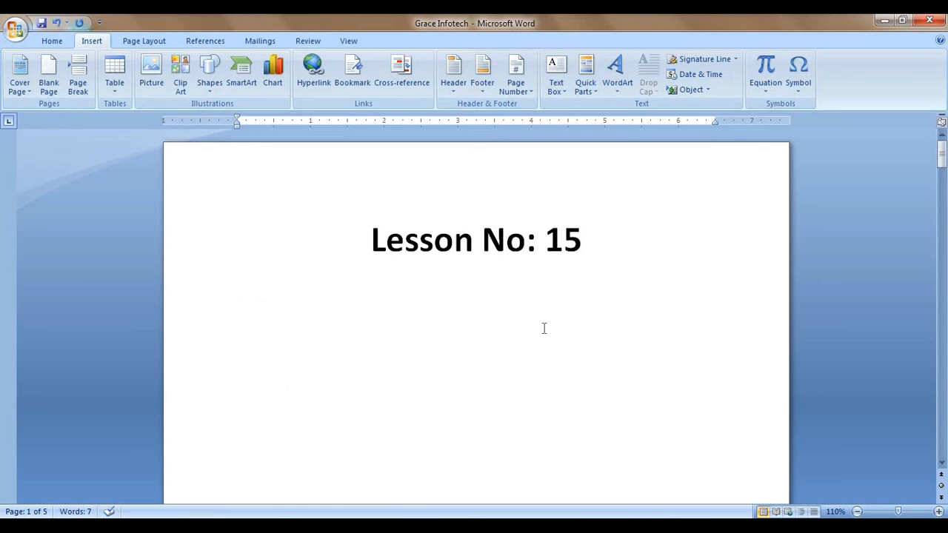
scroll(543, 328, down, 1)
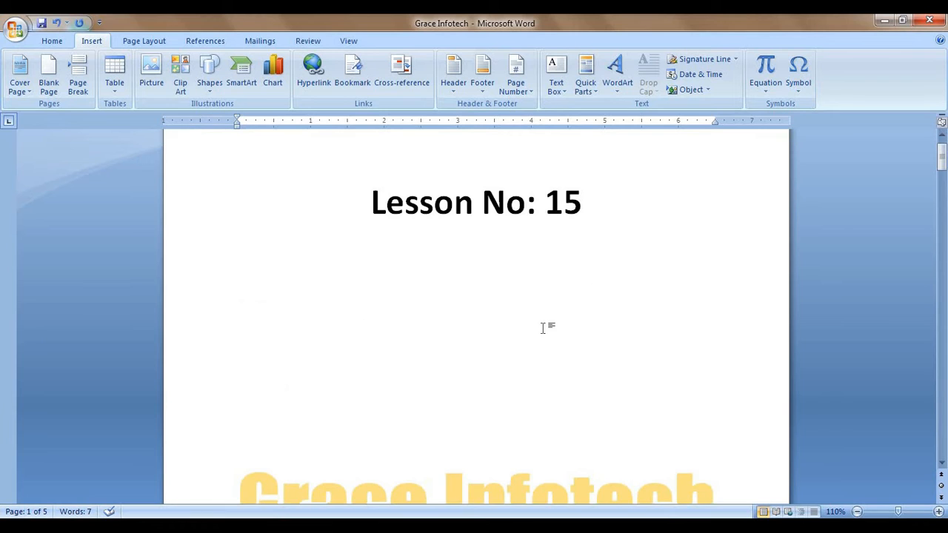
click(490, 89)
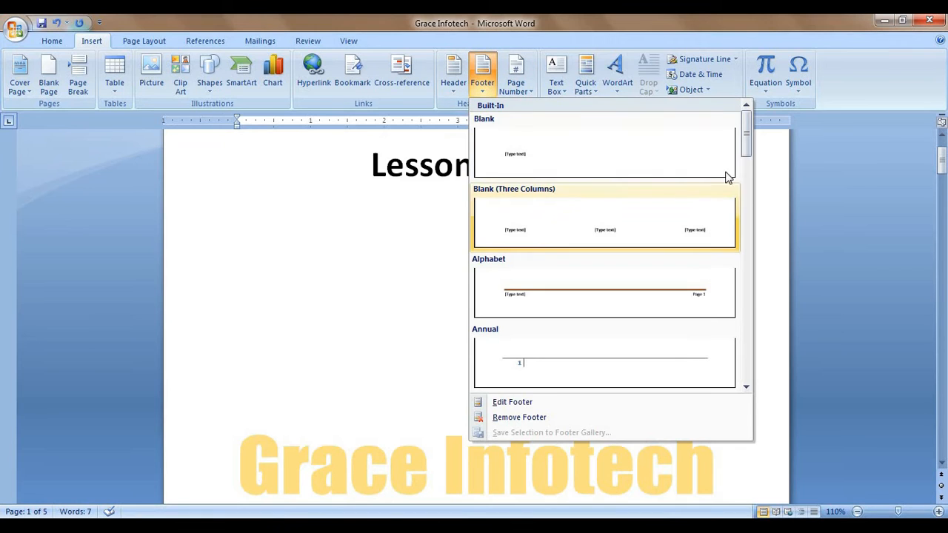
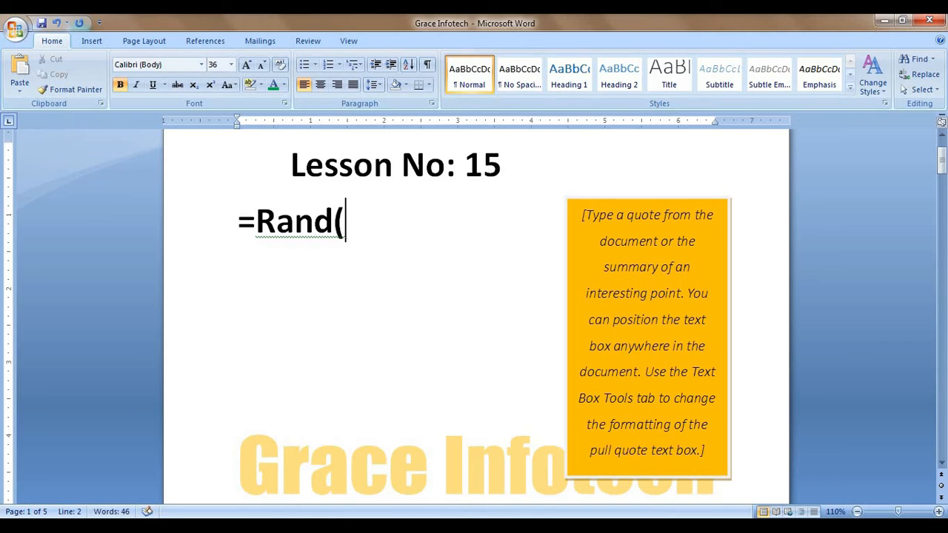
Step: Generate five sample paragraphs with =Rand(5) and clear their formatting to plain 11 pt text
text(5))
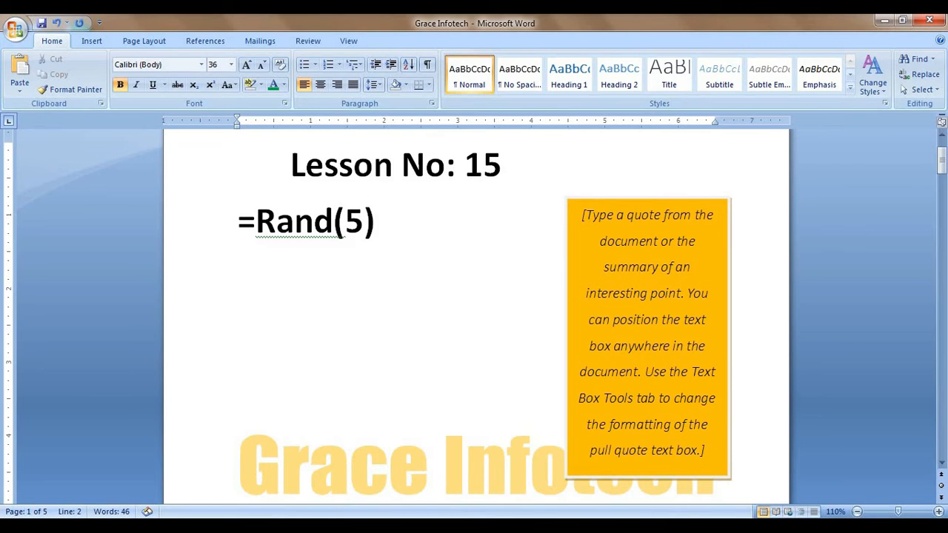
key(Return)
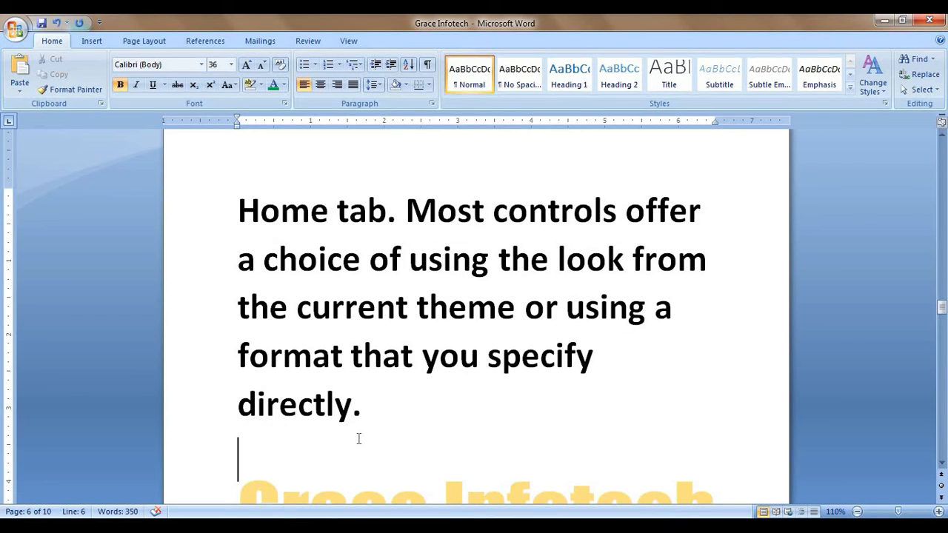
drag(385, 422, 219, 307)
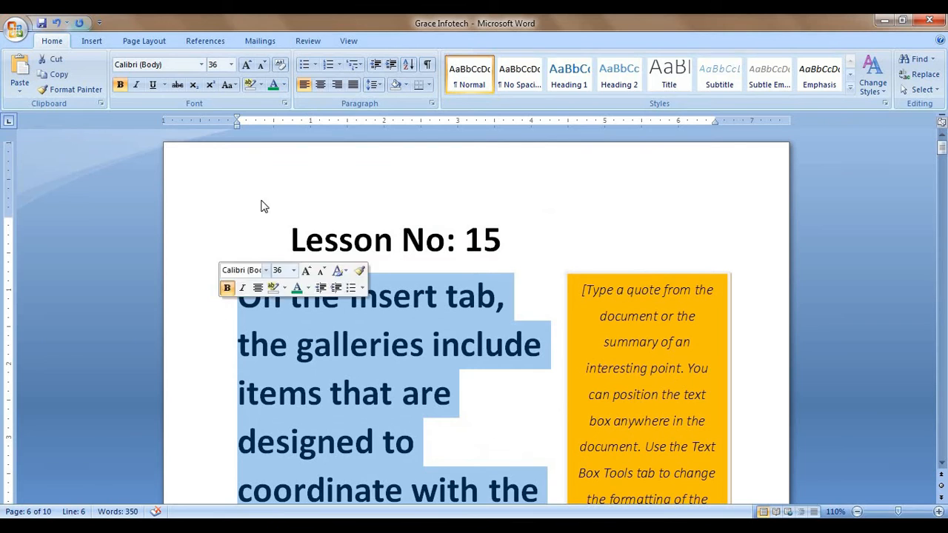
click(280, 65)
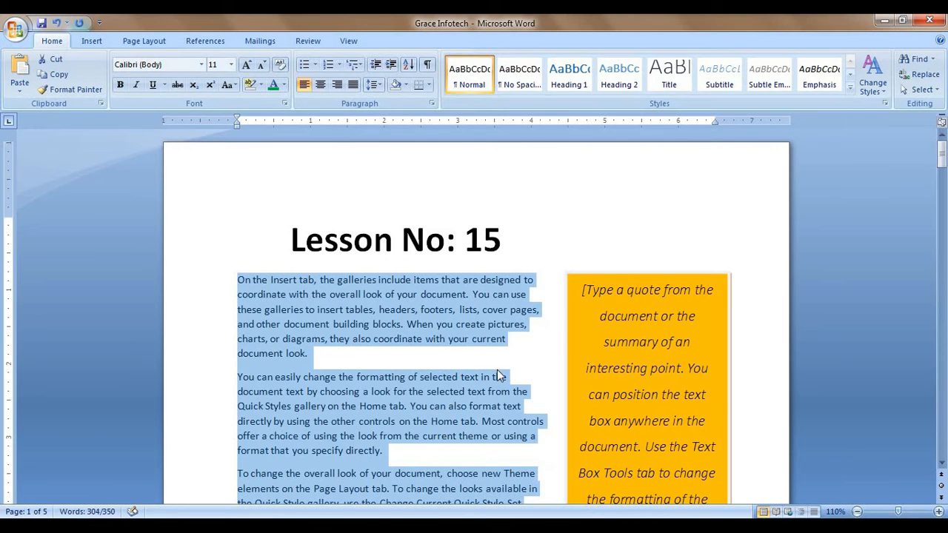
Step: Select the orange pull-quote box and place the cursor inside its text
click(492, 376)
scroll(501, 365, down, 2)
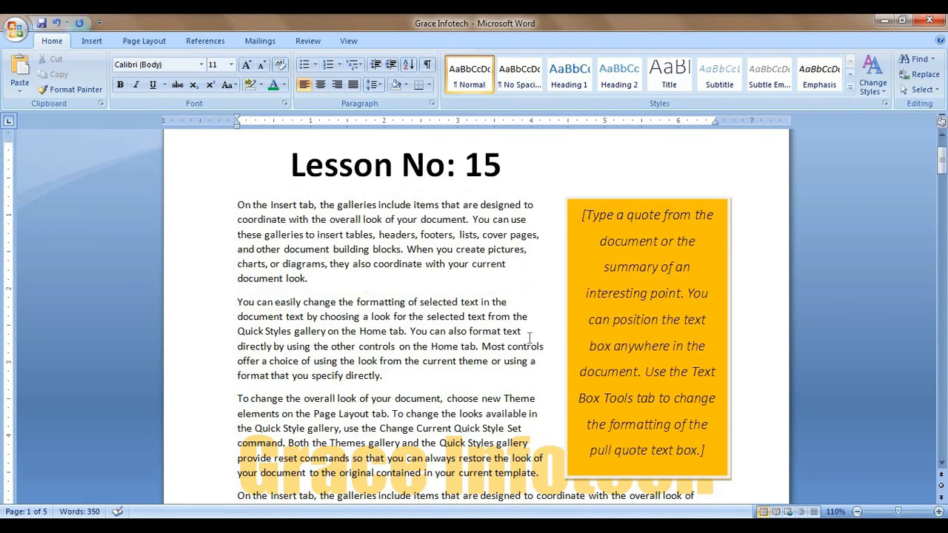
click(640, 213)
click(641, 225)
scroll(641, 252, down, 3)
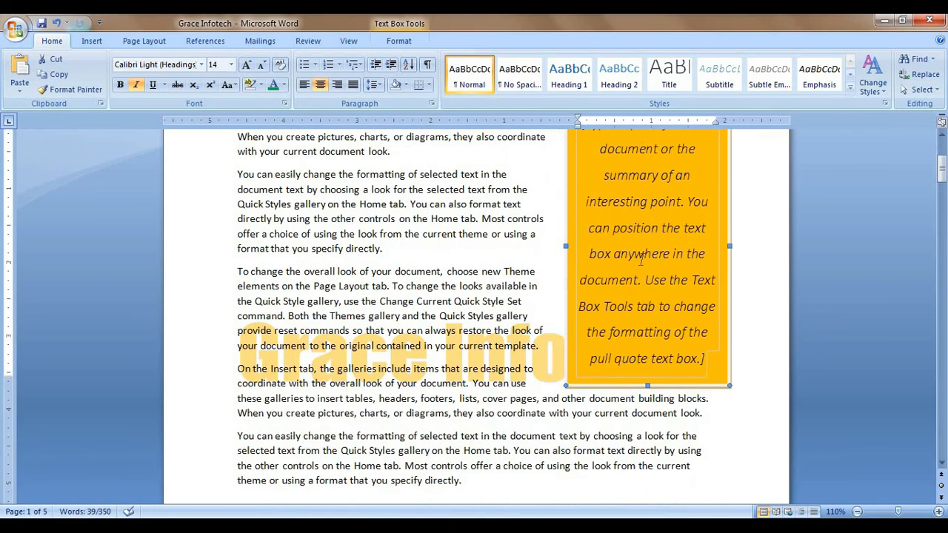
scroll(641, 260, up, 2)
scroll(652, 276, down, 2)
Step: Replace the pull-quote placeholder with six lines of random filler text
triple_click(702, 362)
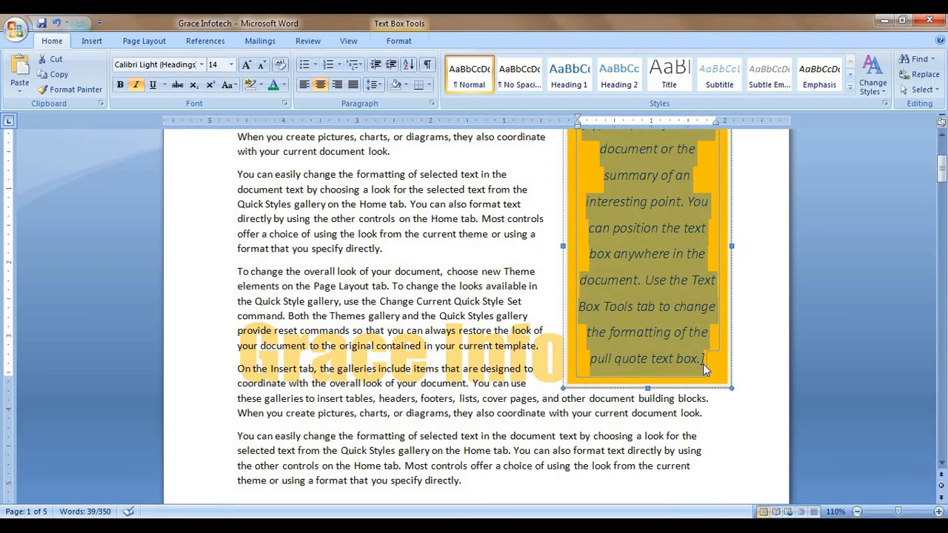
text(Lkadjsflkasdjf;lkjdf)
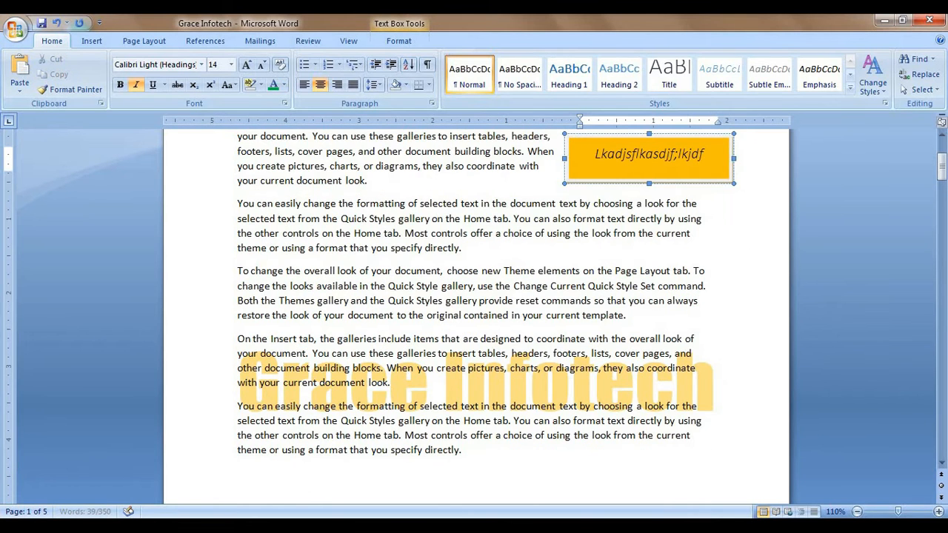
key(Return)
text(sdflkjasd;lfkjasd;lkf)
key(Return)
text(Sdlfkja;sldfkja;lsdfkj)
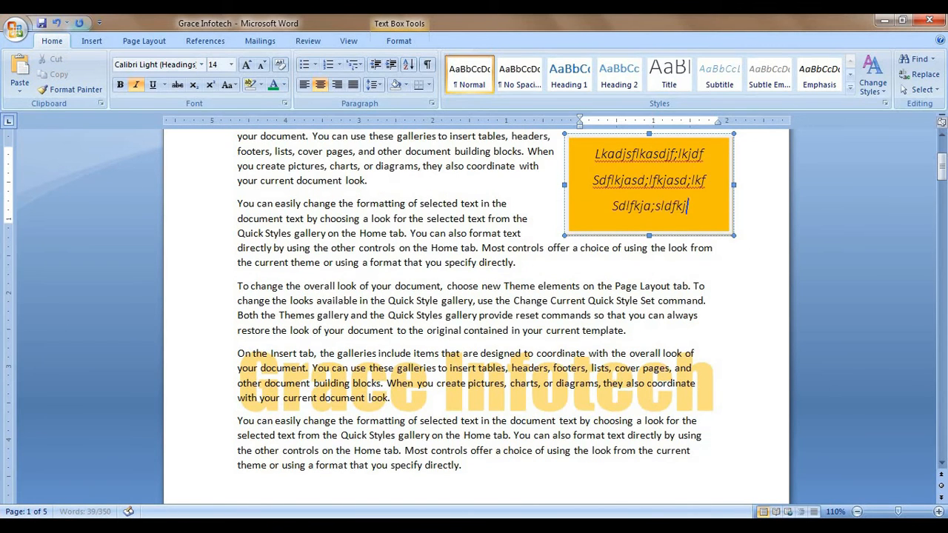
key(Return)
text(Sfkljasdf;ljka)
key(Return)
text(Asdfkljas;ldfkj)
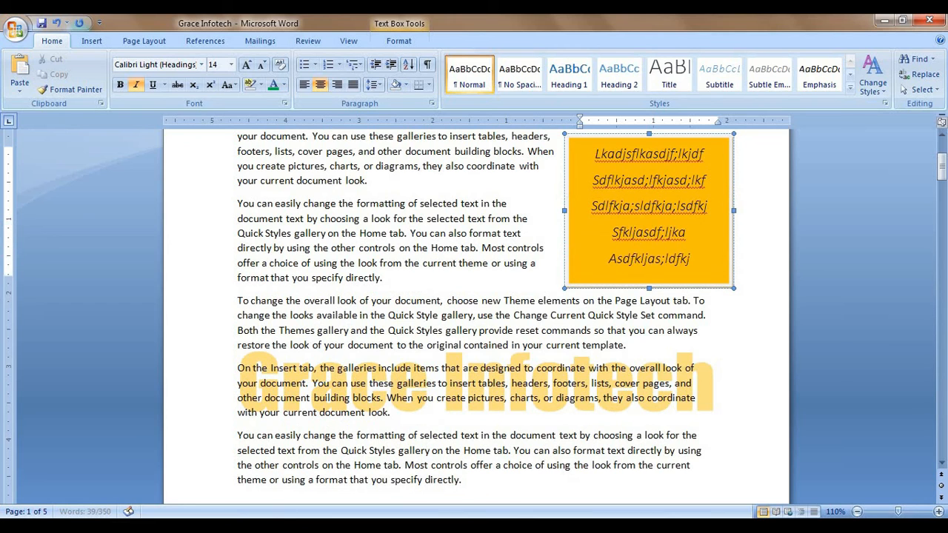
key(Return)
text(asdflkajsdf;lakjdf)
Step: Select the whole orange text box and show its formatting options
scroll(672, 284, up, 4)
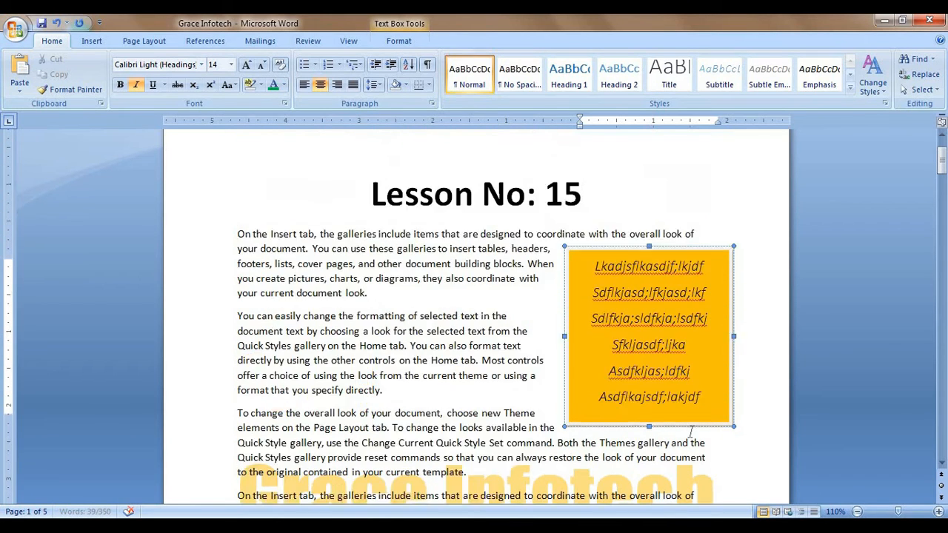
click(672, 284)
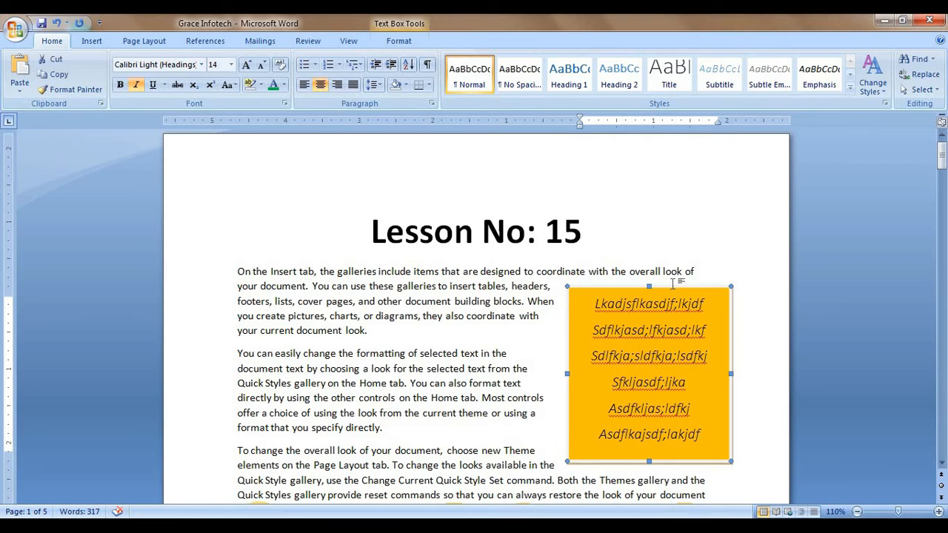
click(398, 41)
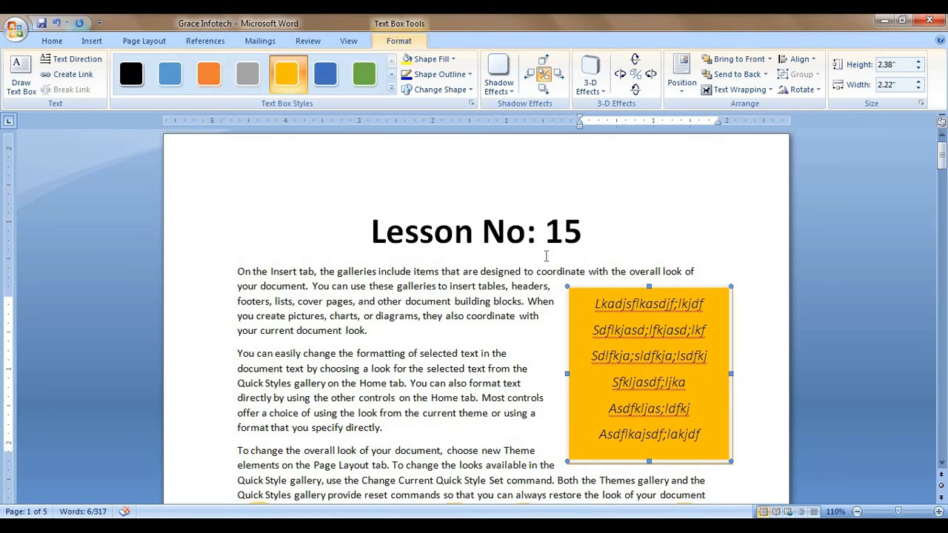
Step: Delete the orange text box, then clear all text from the document
click(662, 287)
key(Delete)
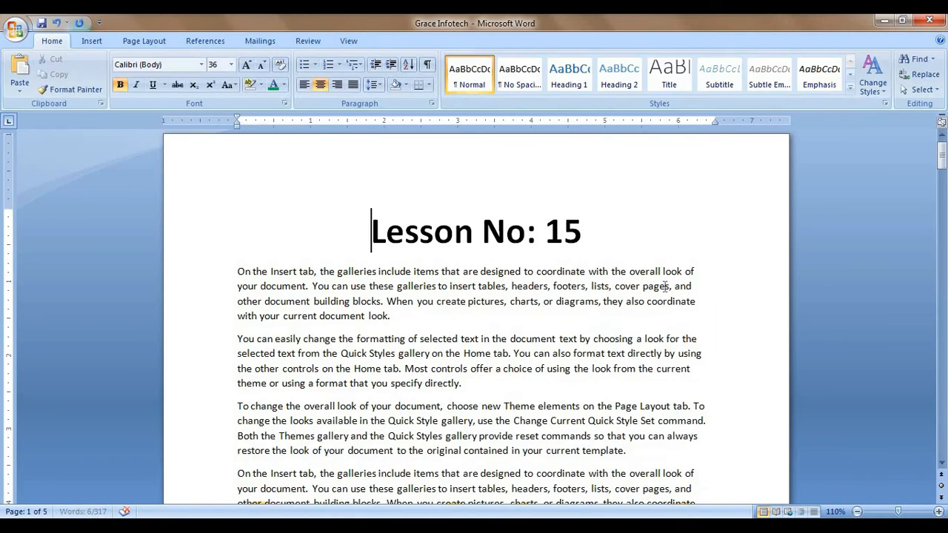
key(End)
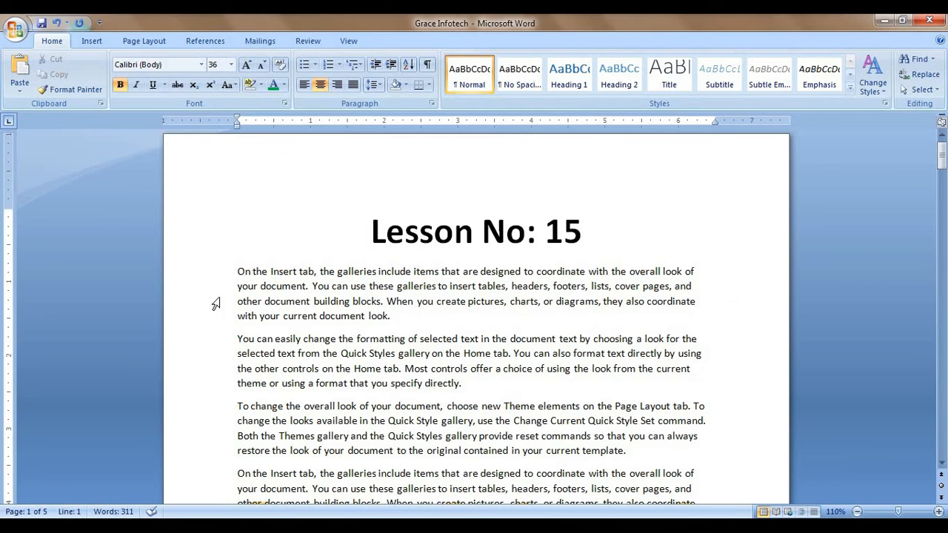
key(ctrl+a)
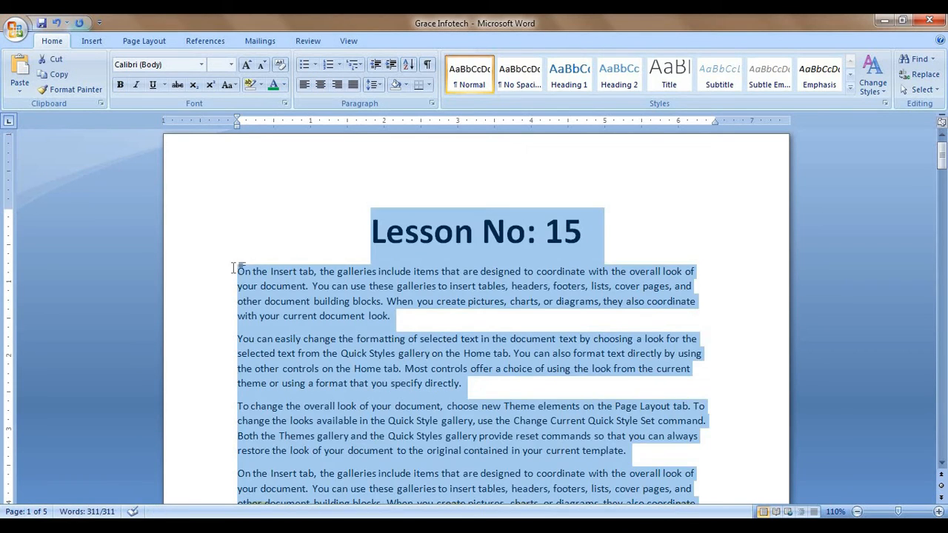
key(Delete)
Step: Insert the Company document property with the value 'Grace Infotech' and reopen the property list
click(95, 41)
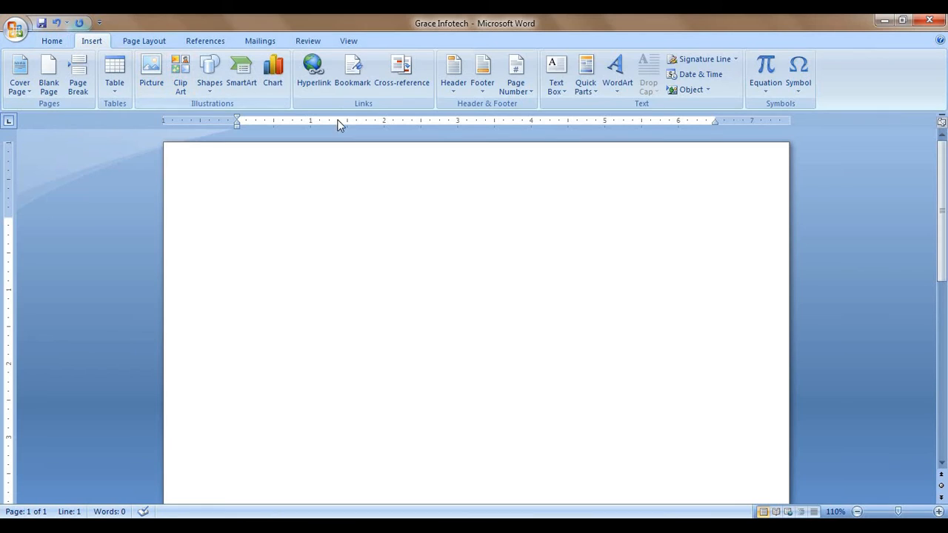
click(591, 96)
mouse_move(602, 108)
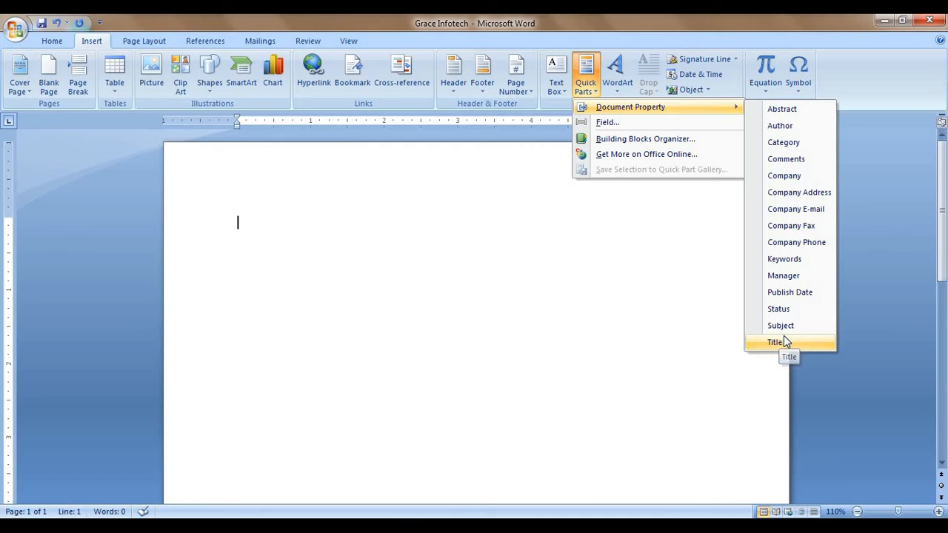
click(796, 175)
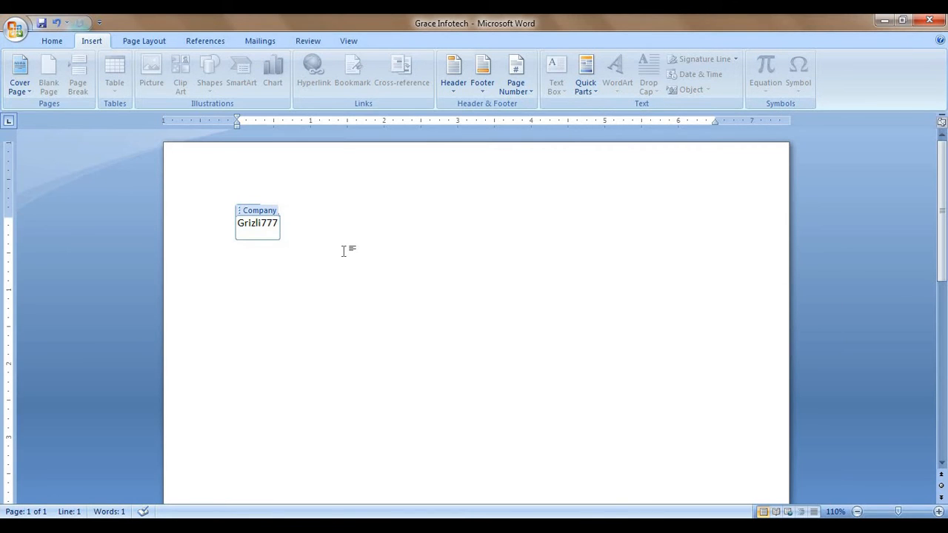
key(BackSpace)
key(BackSpace)
key(BackSpace)
key(BackSpace)
key(BackSpace)
key(BackSpace)
key(BackSpace)
key(BackSpace)
key(BackSpace)
key(BackSpace)
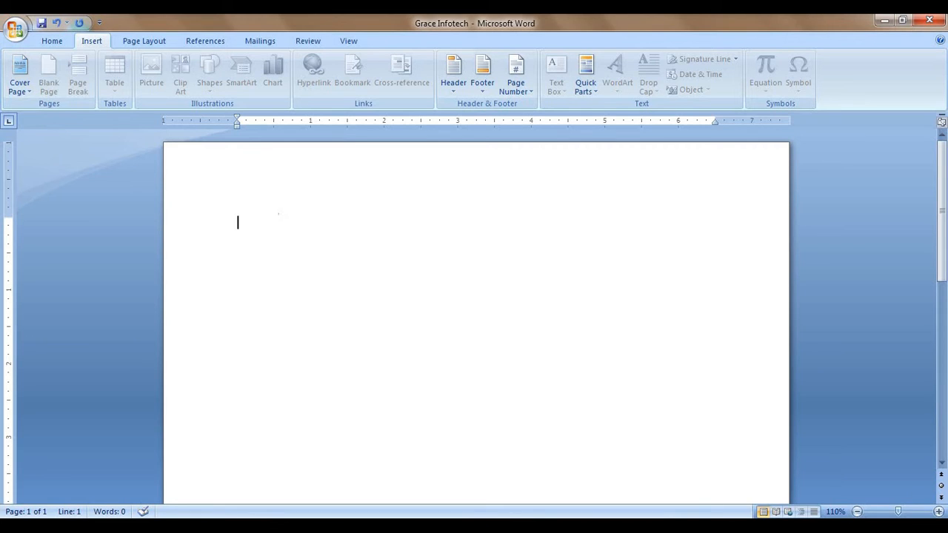
text(Grace)
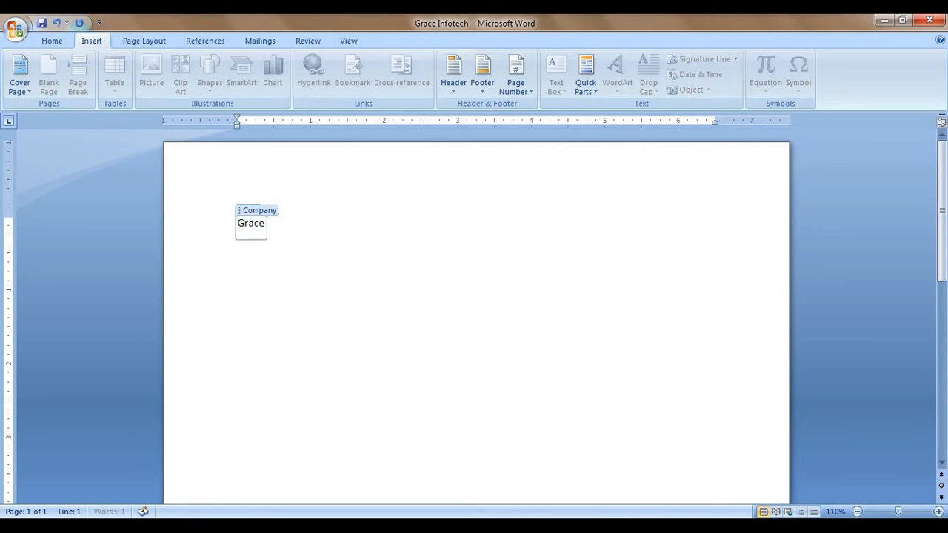
text( Infotech)
click(330, 253)
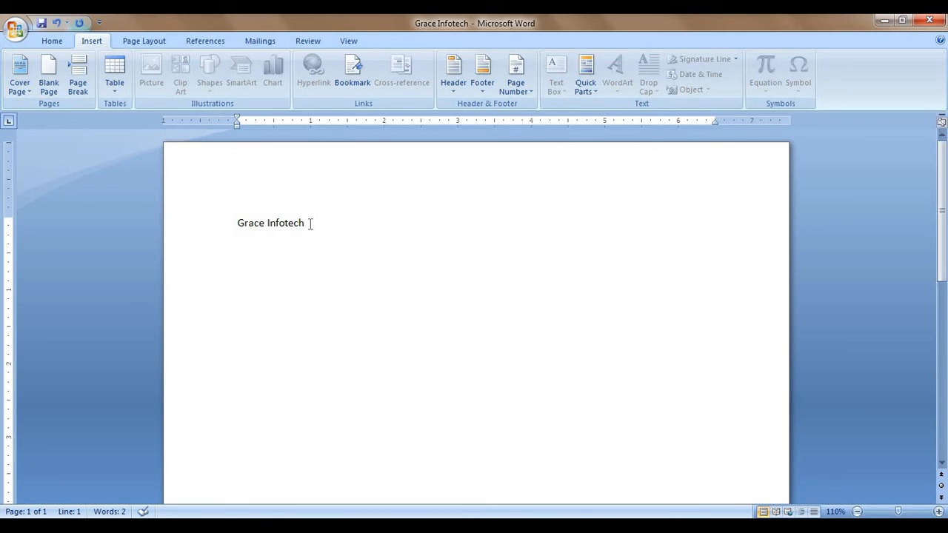
click(284, 222)
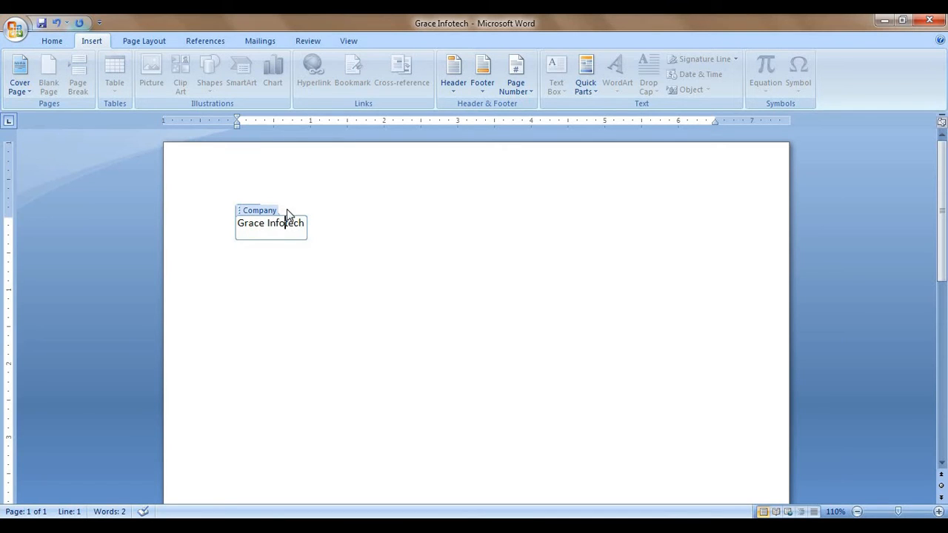
click(353, 233)
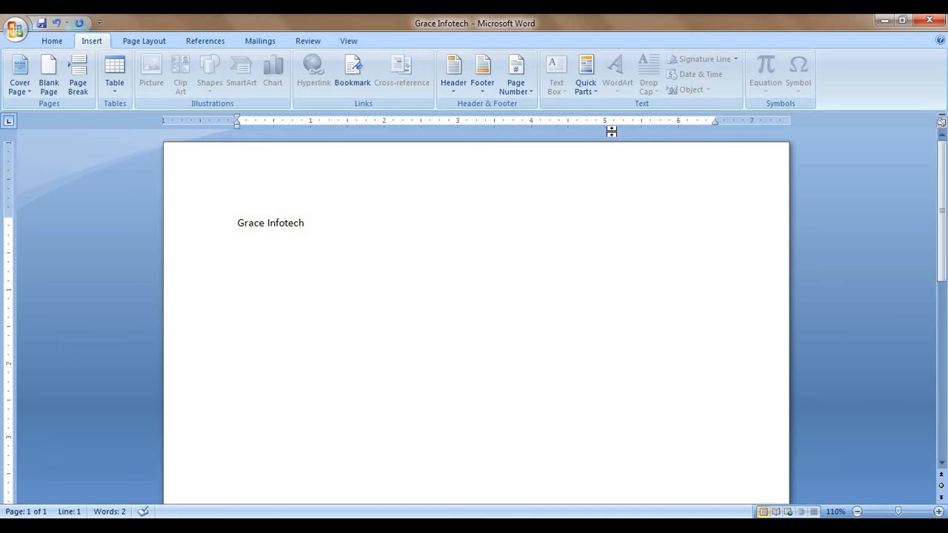
click(588, 87)
mouse_move(665, 111)
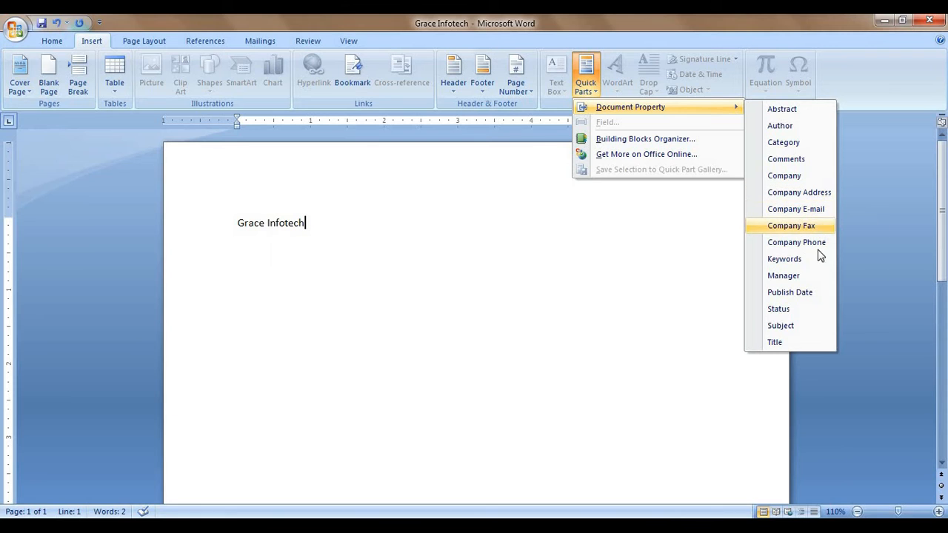
Step: Delete the Grace Infotech text and show the WordArt style gallery
click(314, 244)
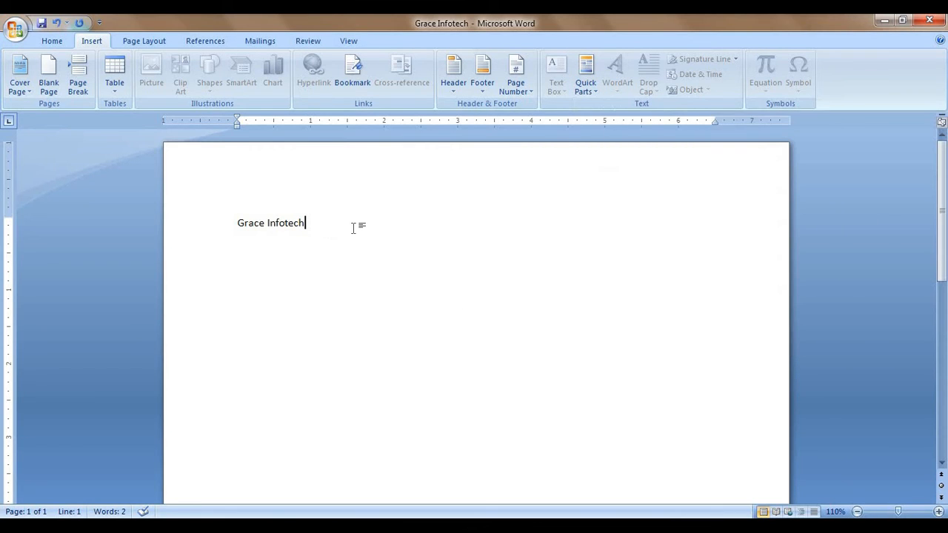
drag(353, 227, 157, 215)
key(Delete)
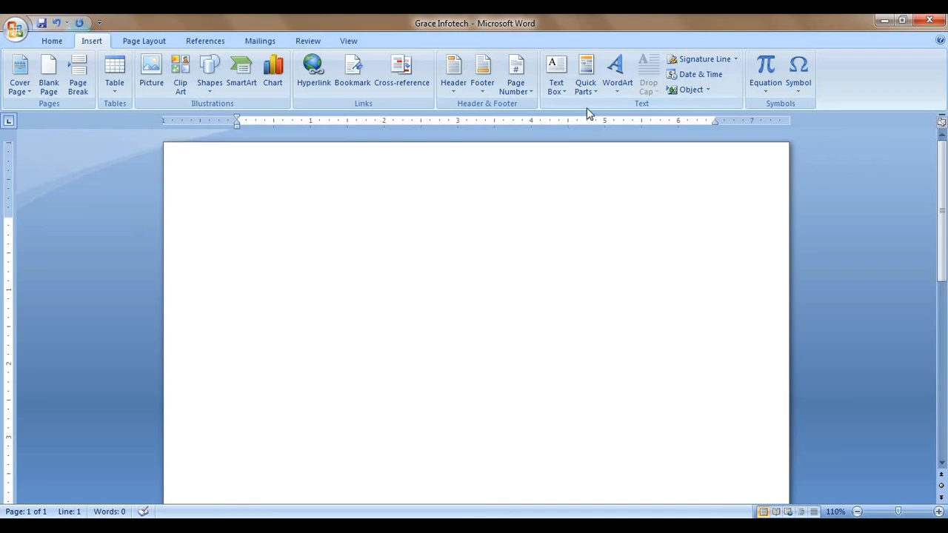
click(624, 91)
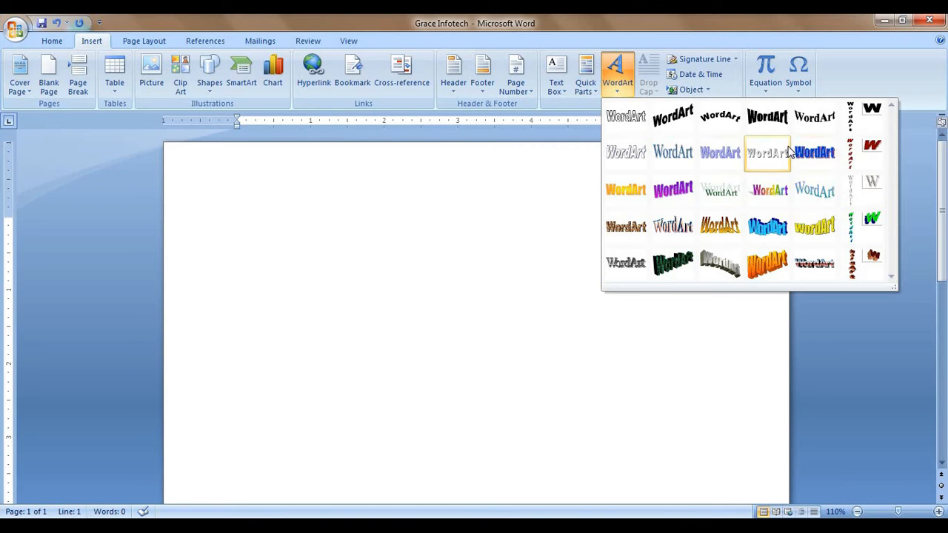
Step: Insert a rainbow WordArt of the person's name and enlarge it to 1.97" by 5.21"
click(774, 193)
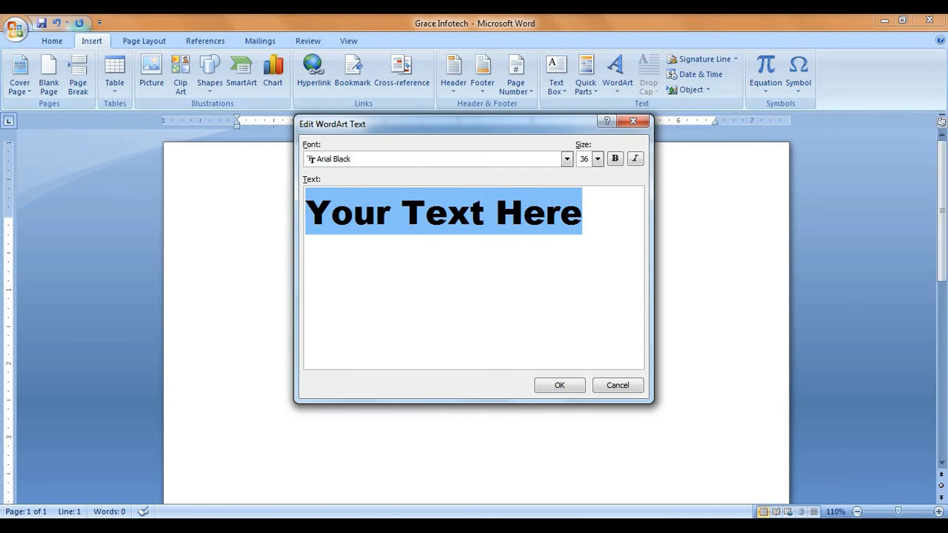
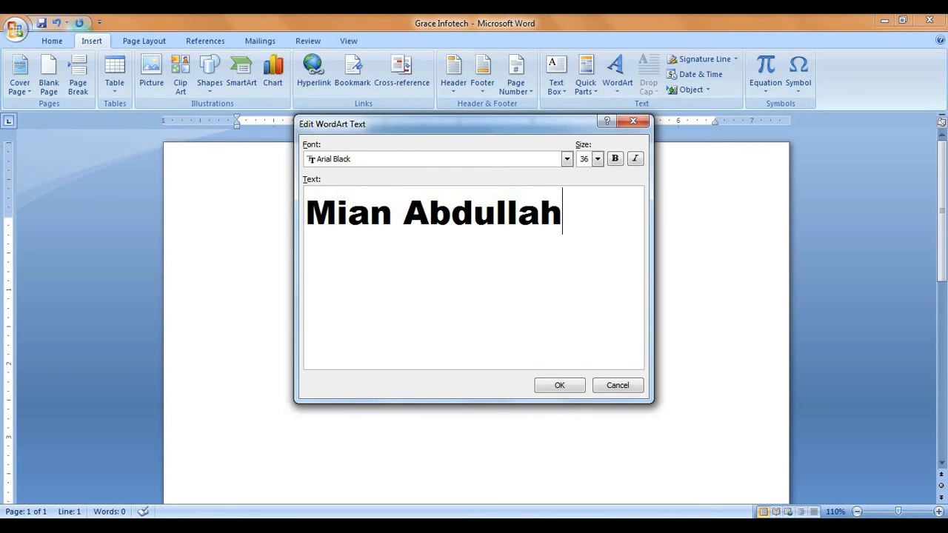
click(559, 385)
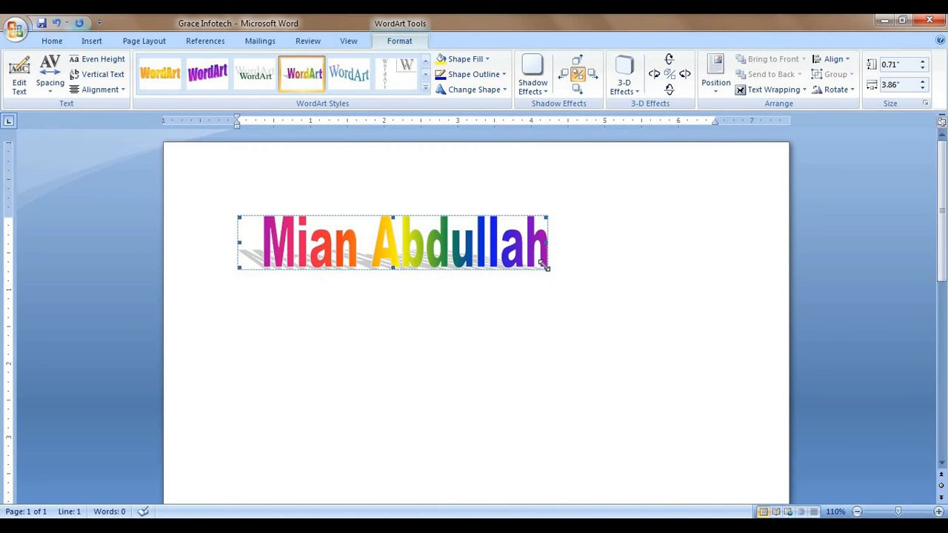
drag(547, 268, 650, 364)
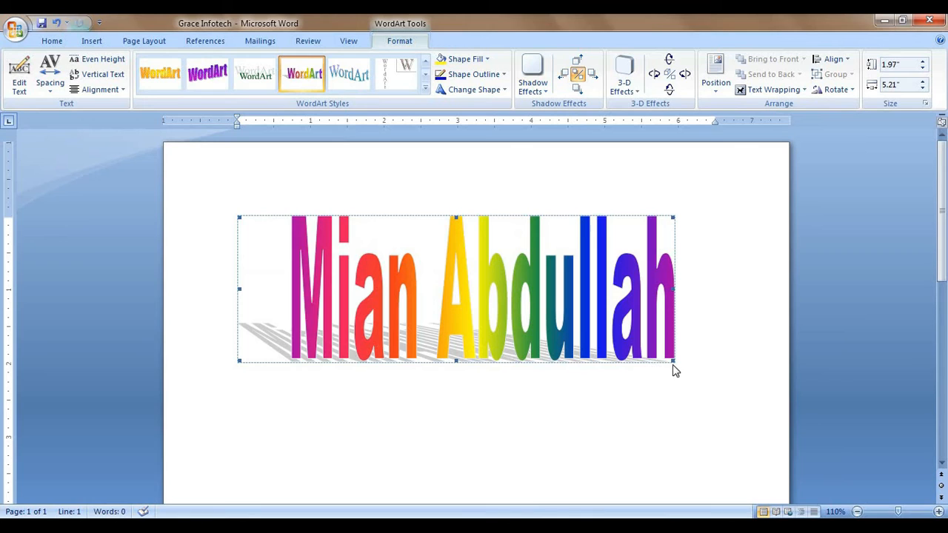
Step: Scroll down and check the WordArt Position choices without changing them
scroll(672, 368, down, 2)
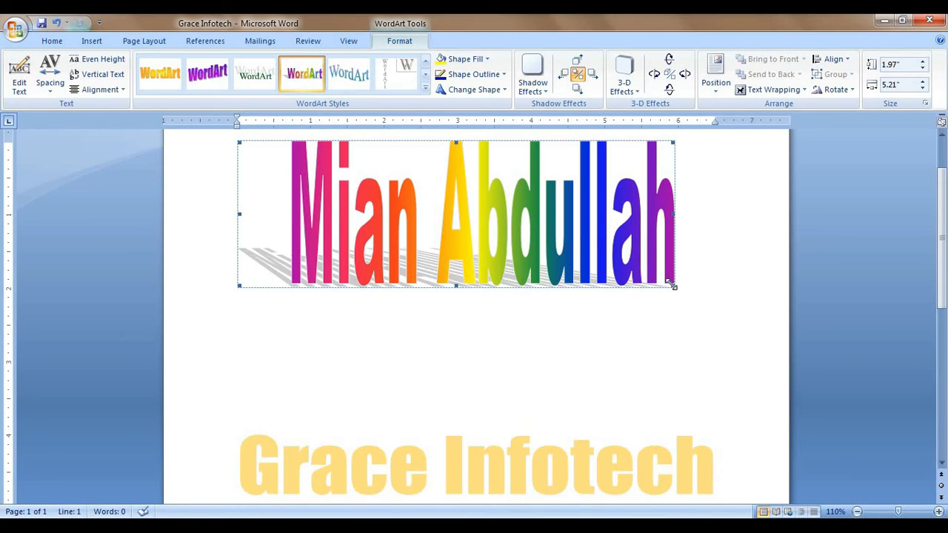
click(715, 74)
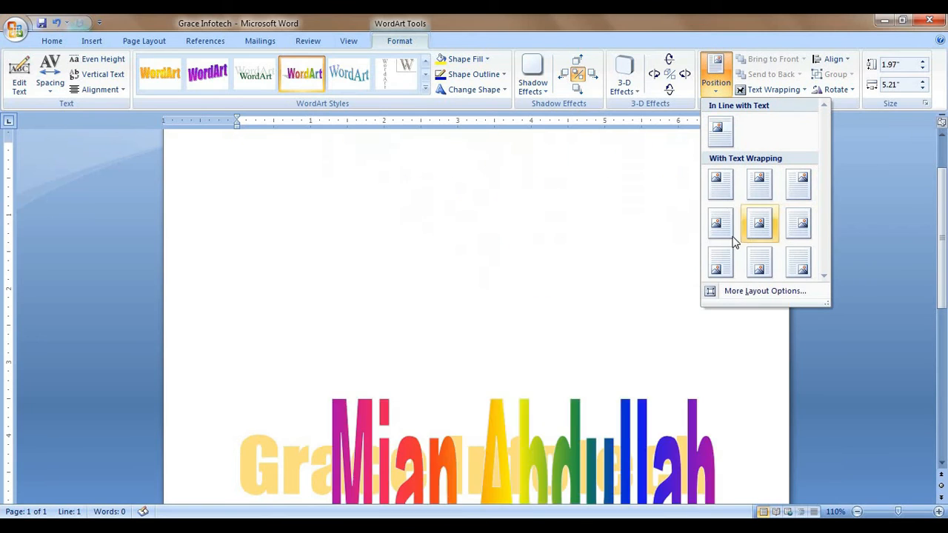
click(717, 83)
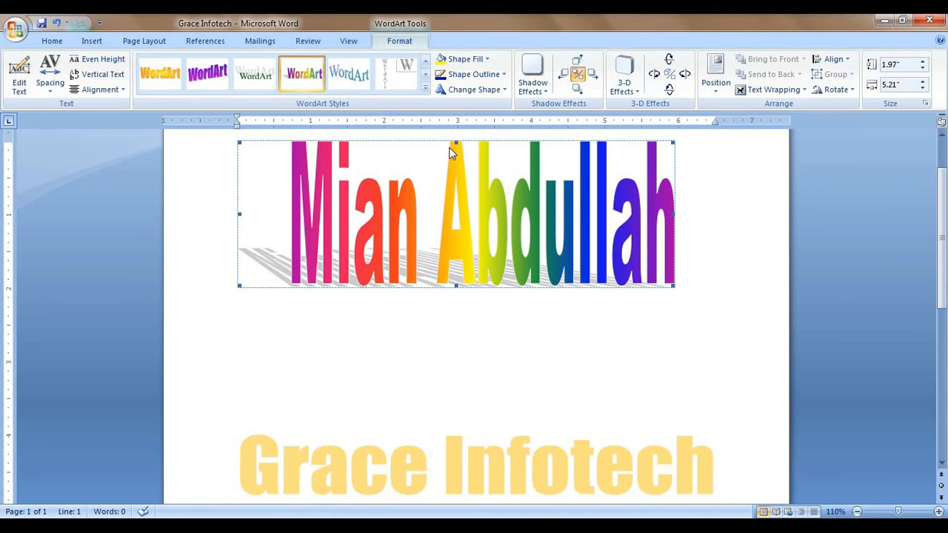
Step: Bend the name WordArt into an Arch Up shape, leaving the outline unchanged
click(494, 96)
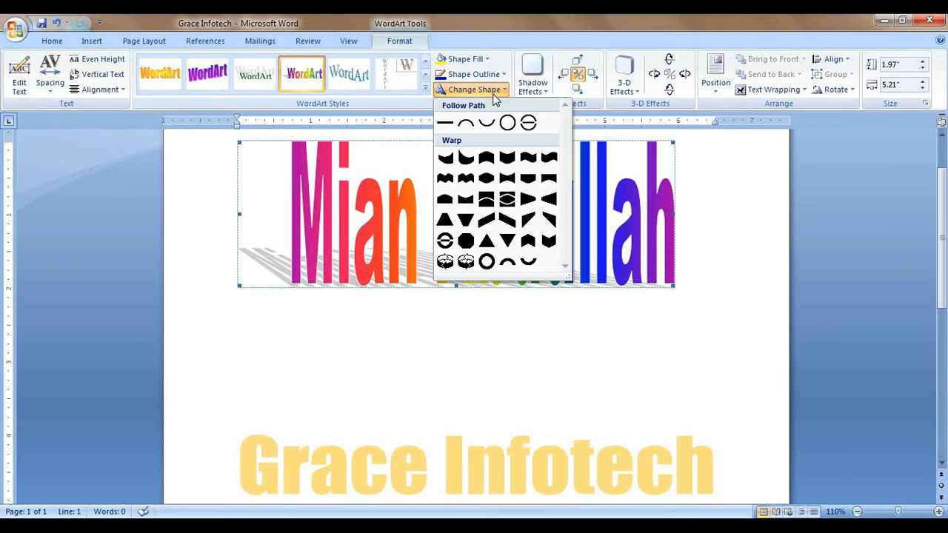
click(465, 125)
scroll(600, 264, up, 2)
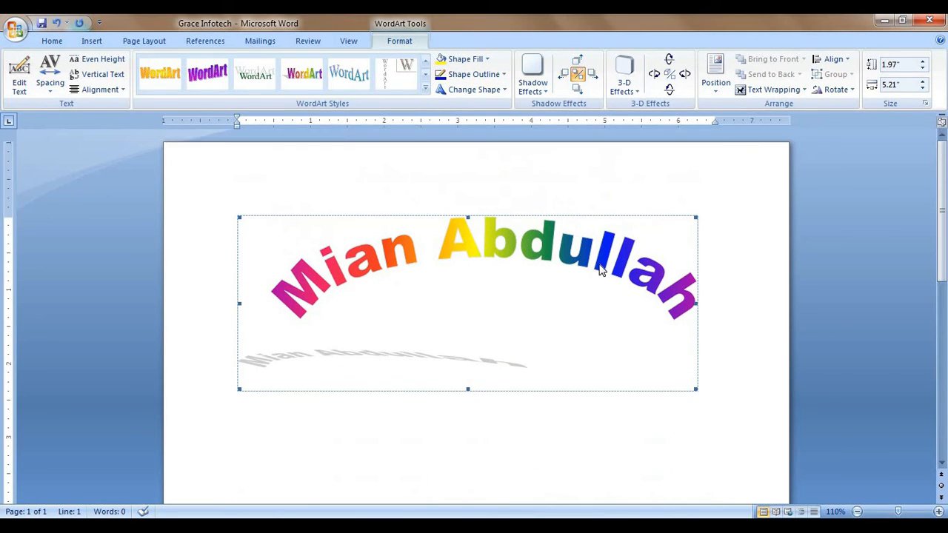
click(504, 75)
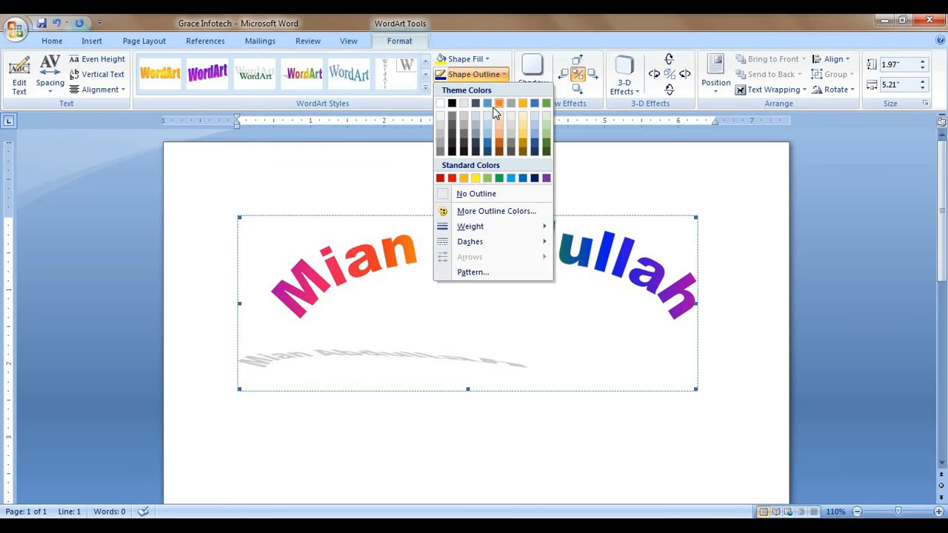
click(506, 46)
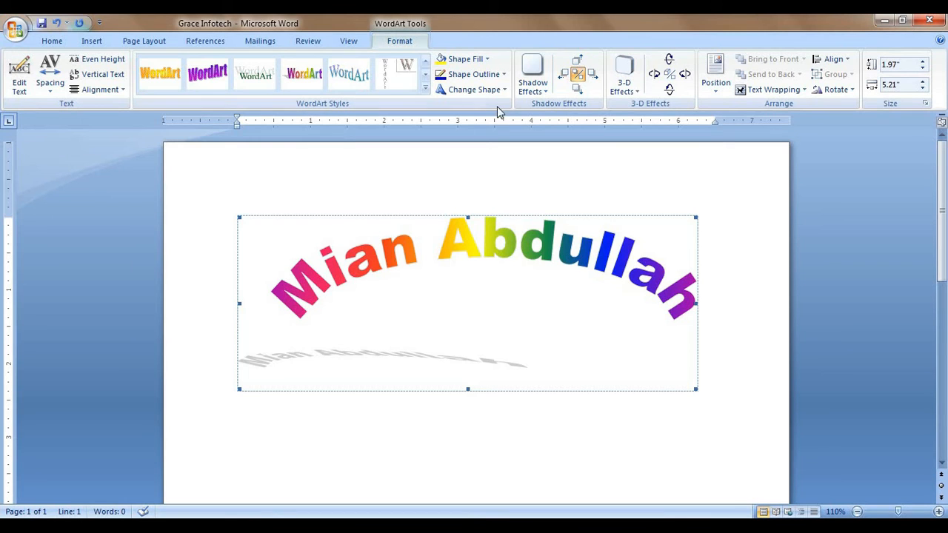
Step: Apply the first Parallel 3-D effect, then give the WordArt a tall Warp shape
click(639, 95)
click(638, 187)
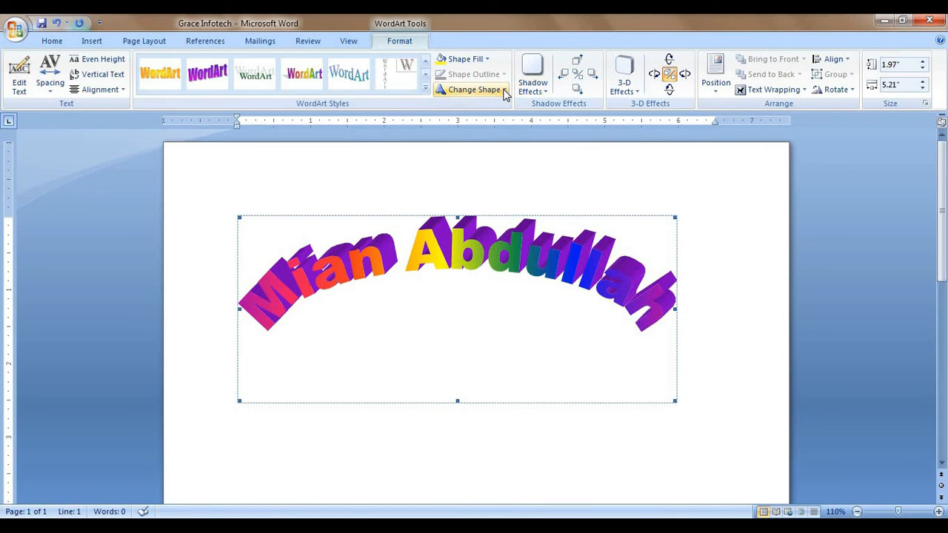
click(474, 89)
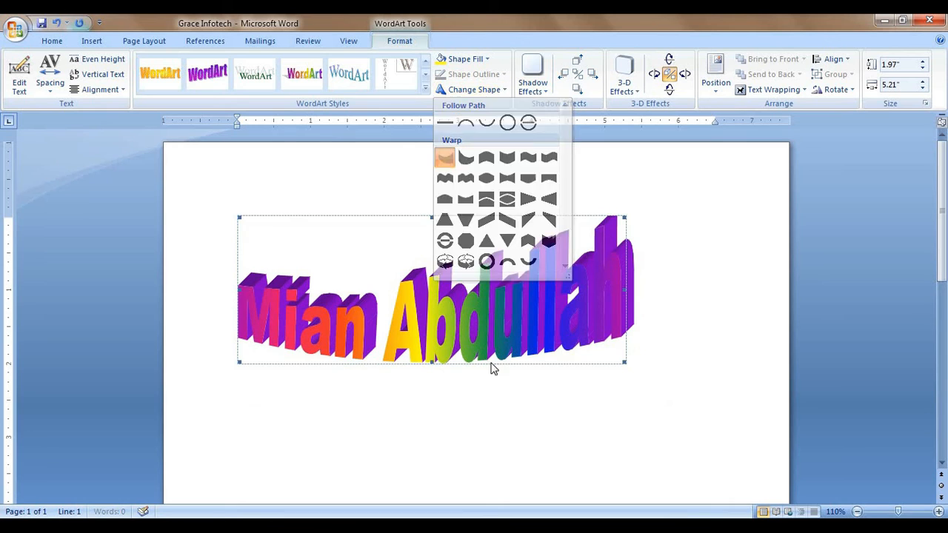
click(490, 361)
click(474, 89)
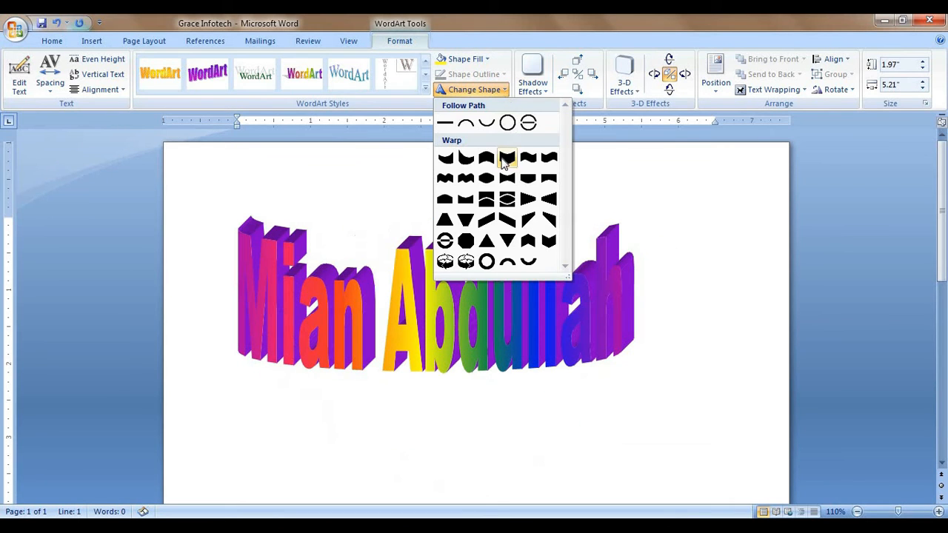
click(506, 159)
click(501, 92)
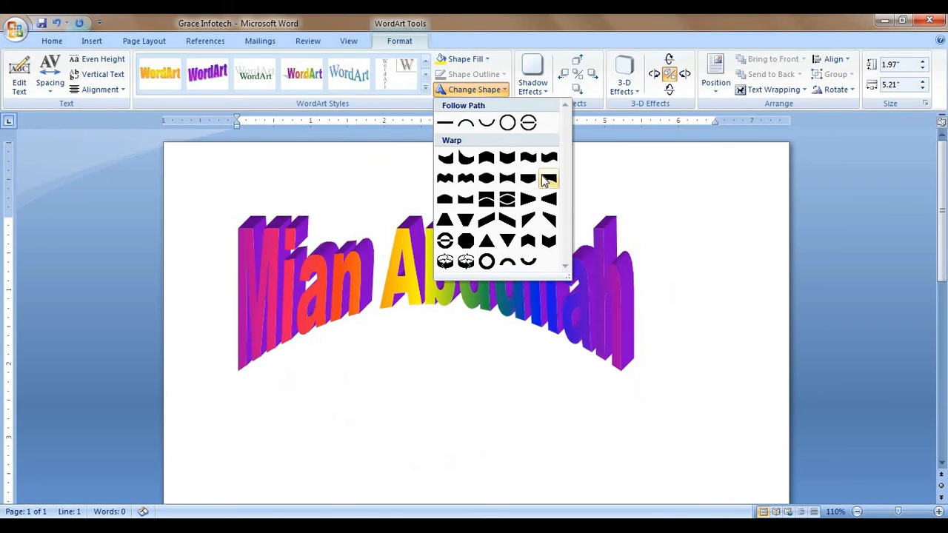
click(528, 179)
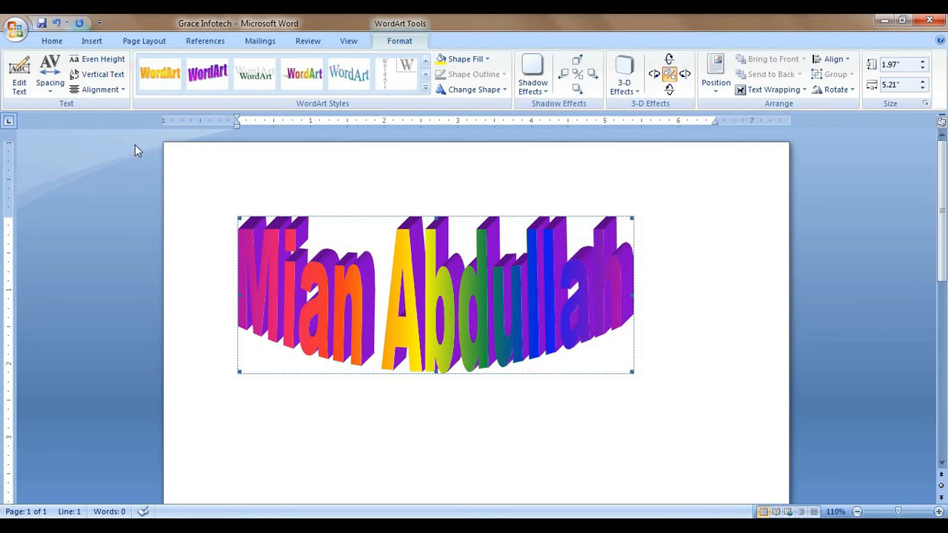
Step: Try Loose and Normal letter spacing, settling on slightly tight spacing for the WordArt
click(52, 89)
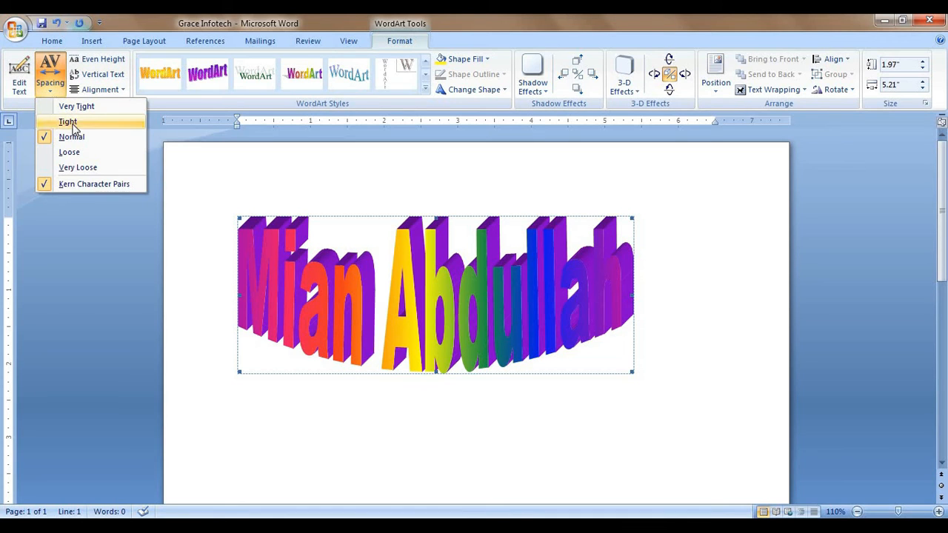
click(69, 152)
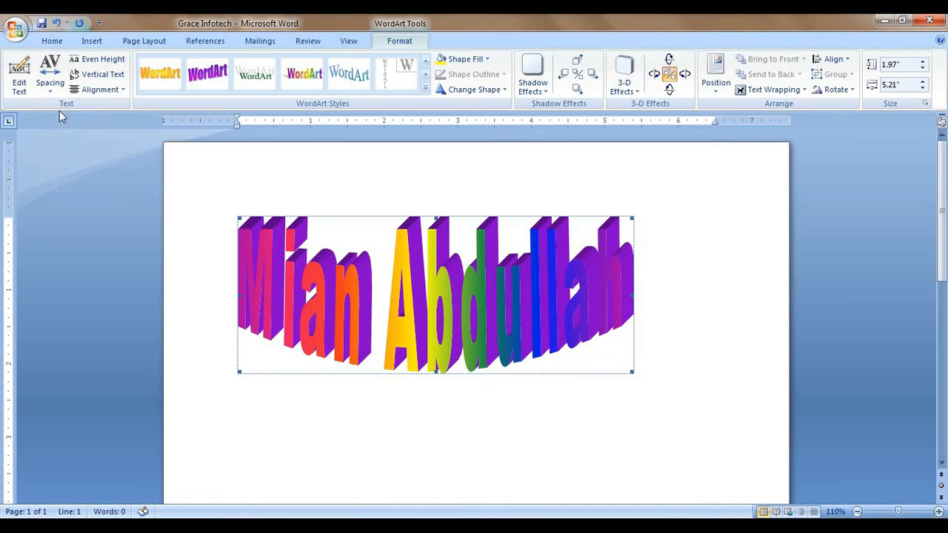
click(50, 78)
click(74, 132)
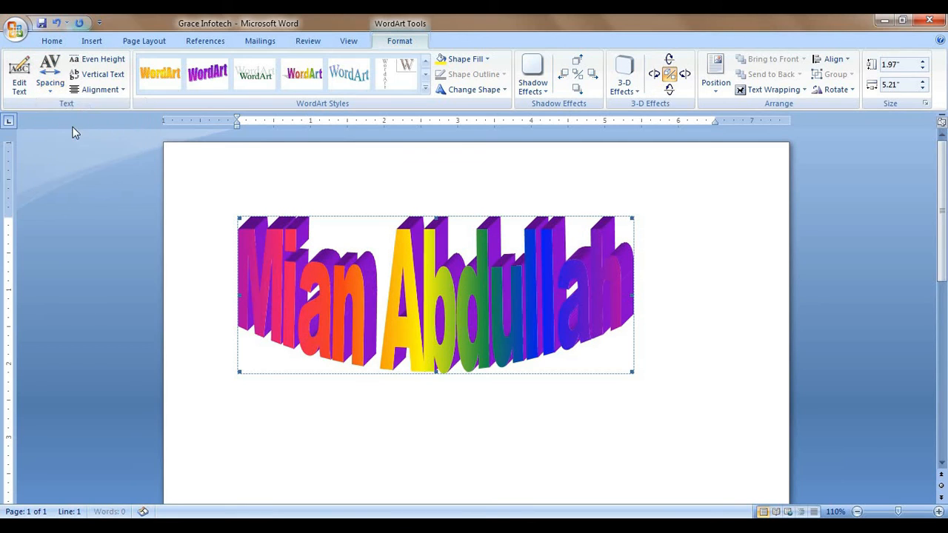
click(50, 78)
click(68, 121)
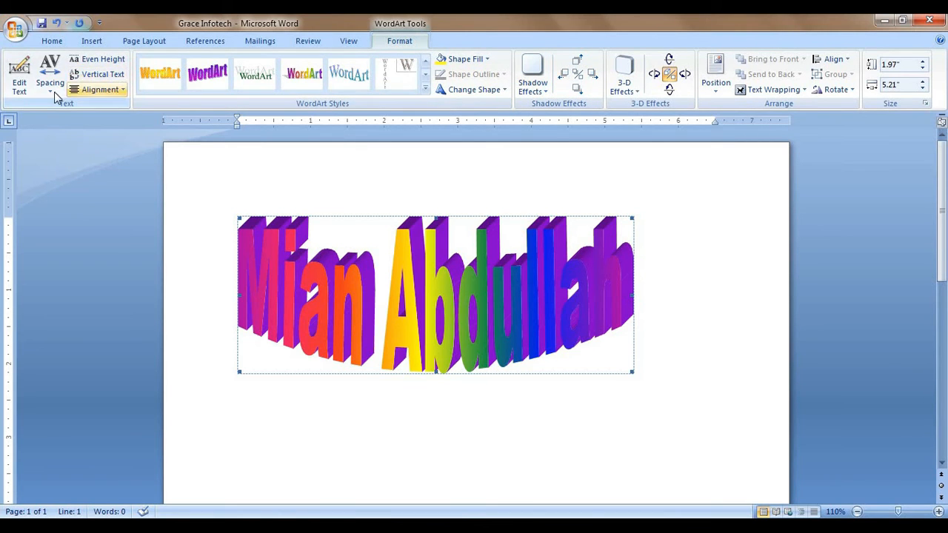
Step: Open and close the WordArt text editor unchanged, then expand the WordArt Styles gallery
click(20, 94)
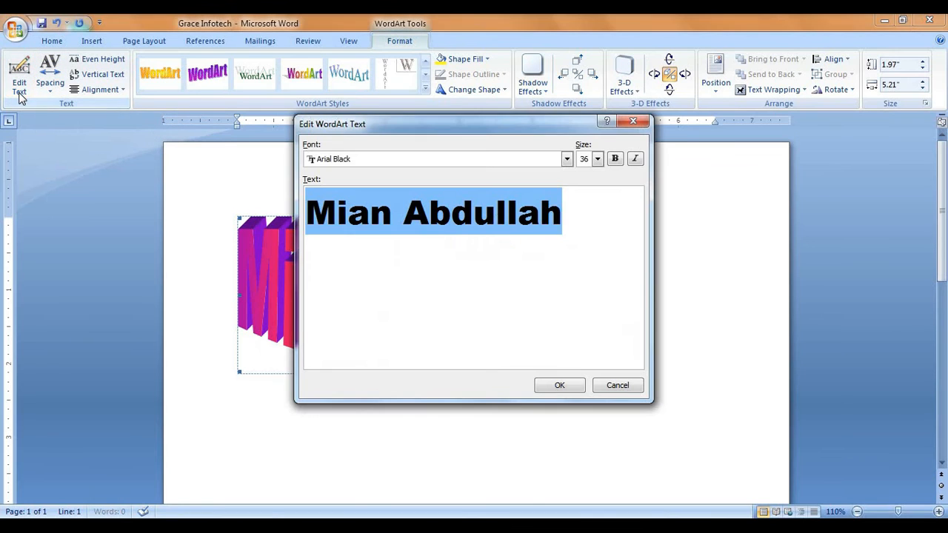
click(618, 385)
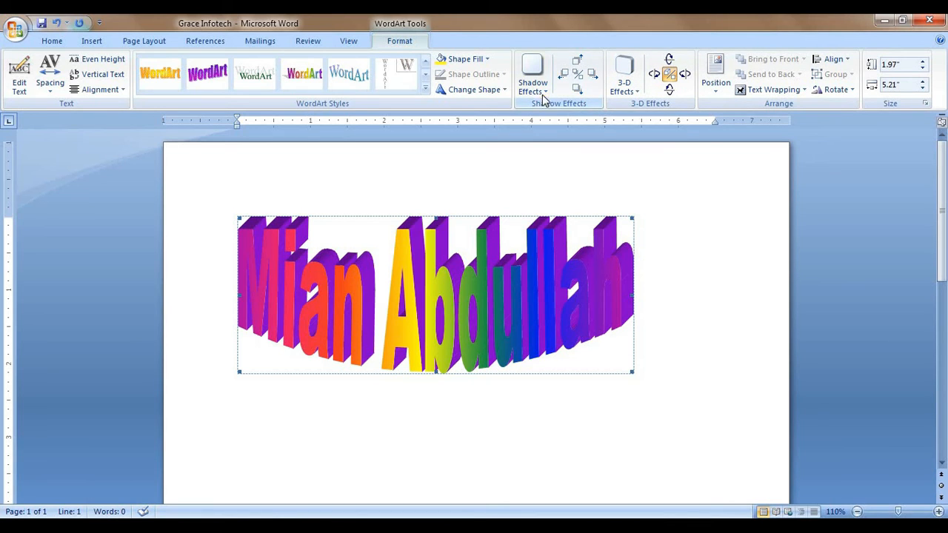
click(426, 88)
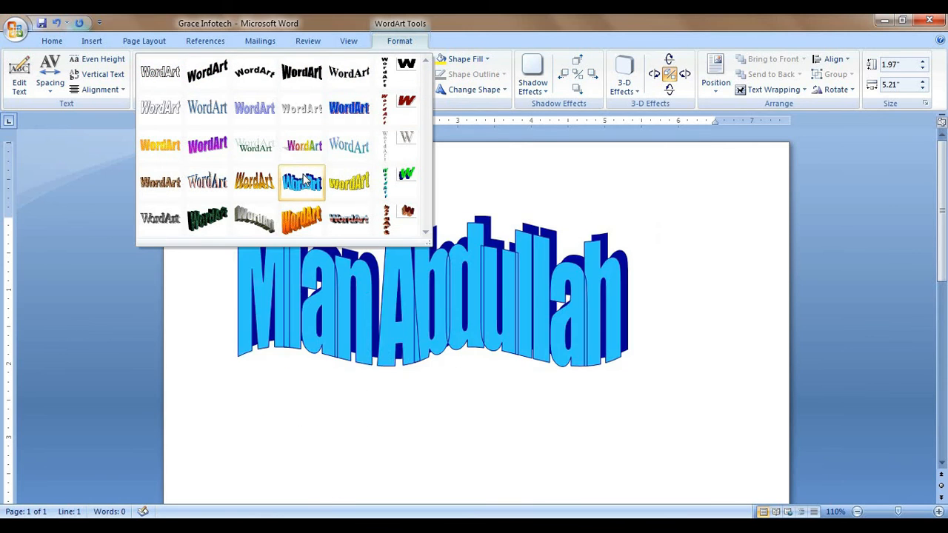
Step: Apply the purple gradient style, then switch the WordArt to the green marble 3-D style
click(213, 146)
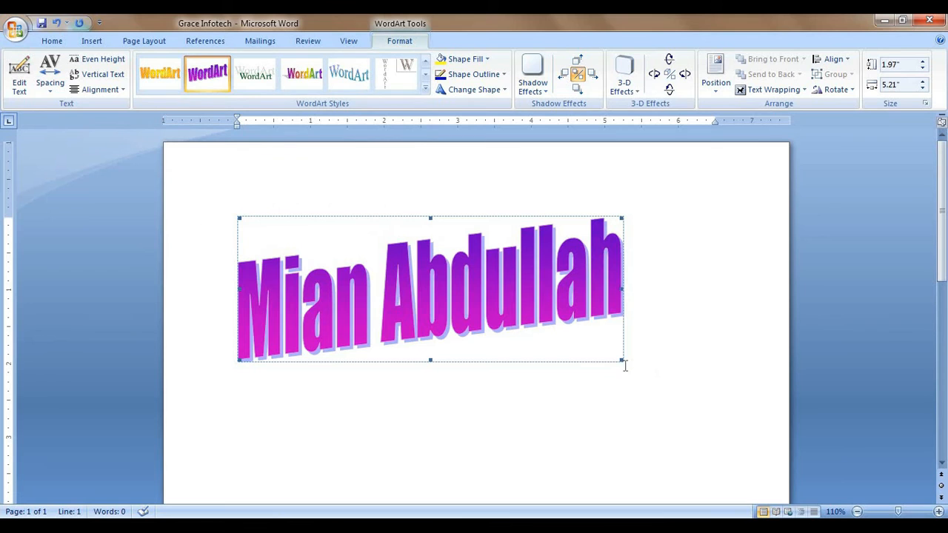
click(425, 87)
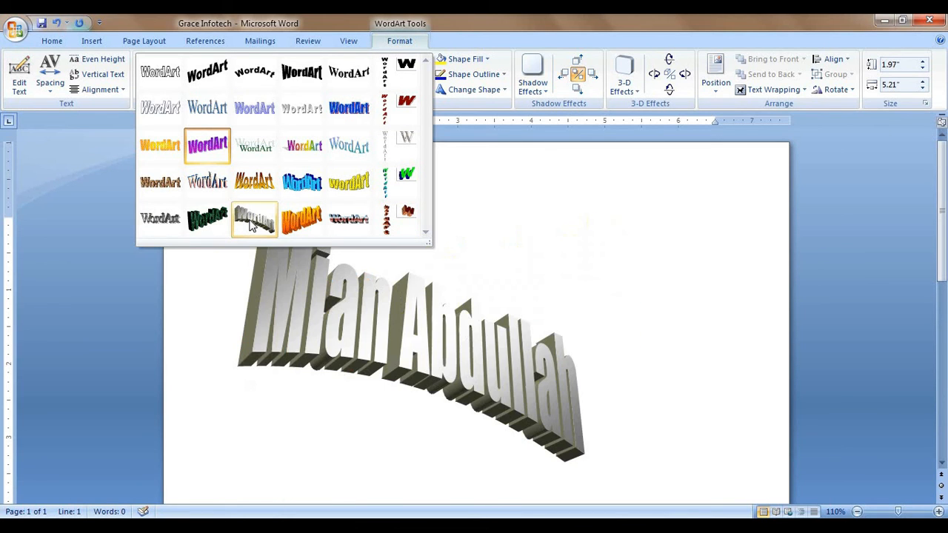
click(210, 221)
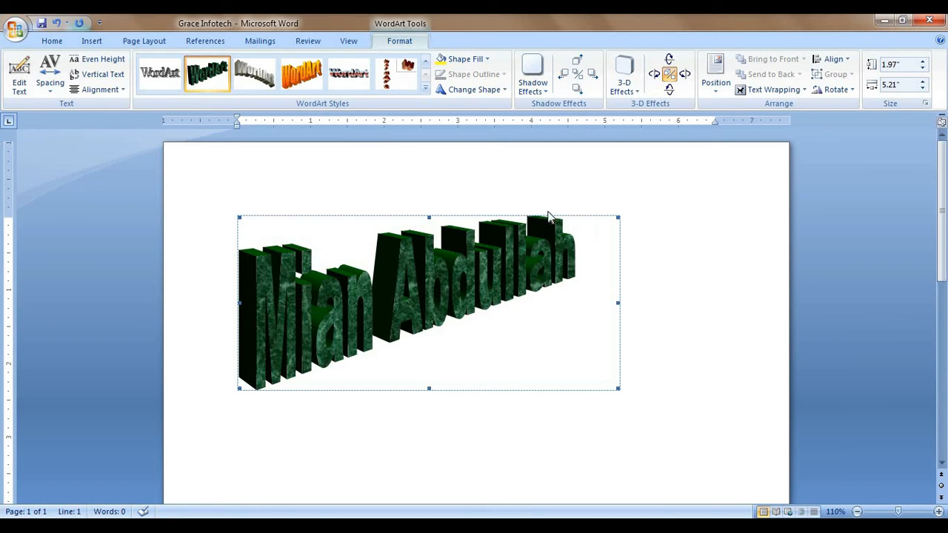
click(90, 38)
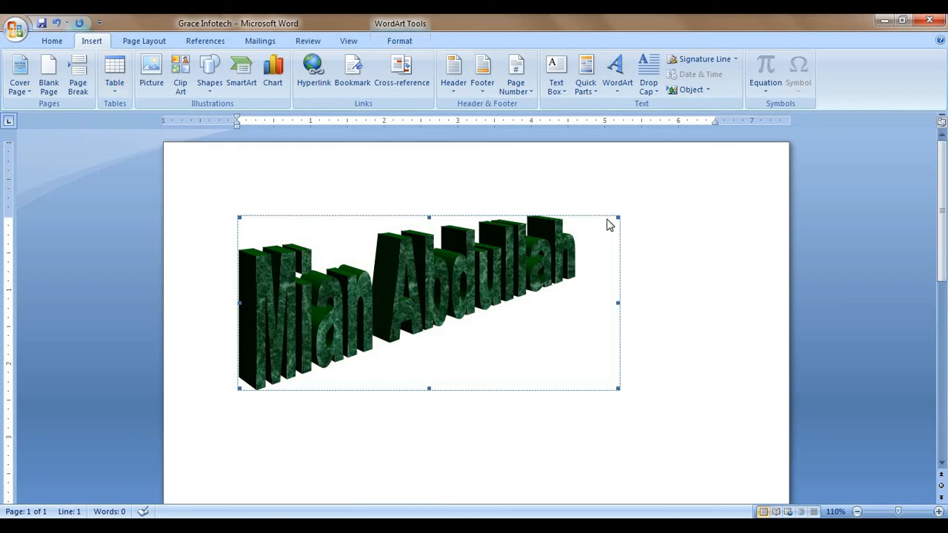
Step: Delete the WordArt and generate three sample paragraphs with =rand()
key(Delete)
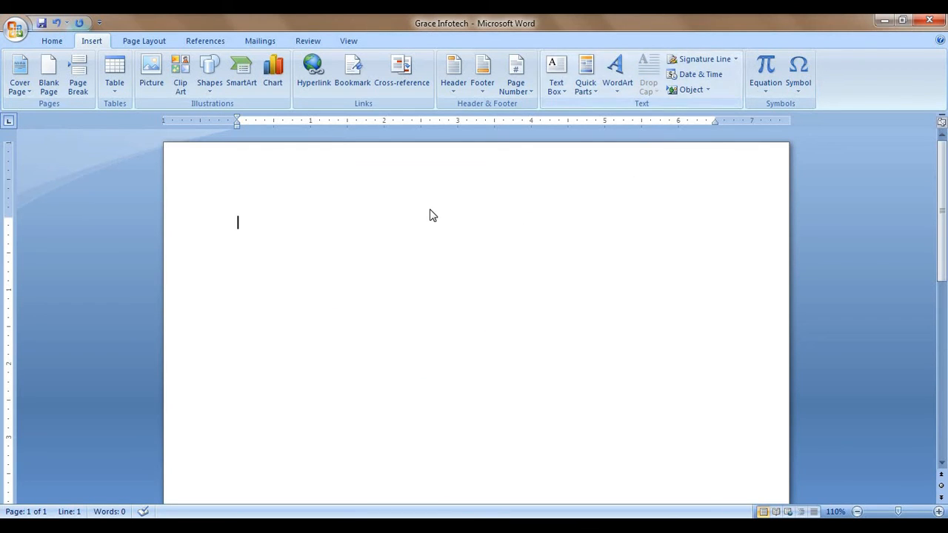
text(=ra)
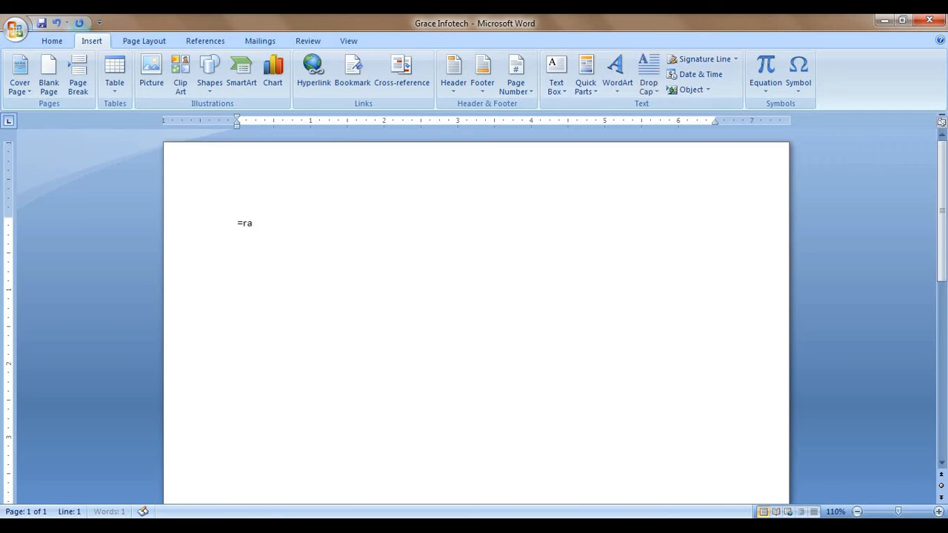
text(nd())
key(Return)
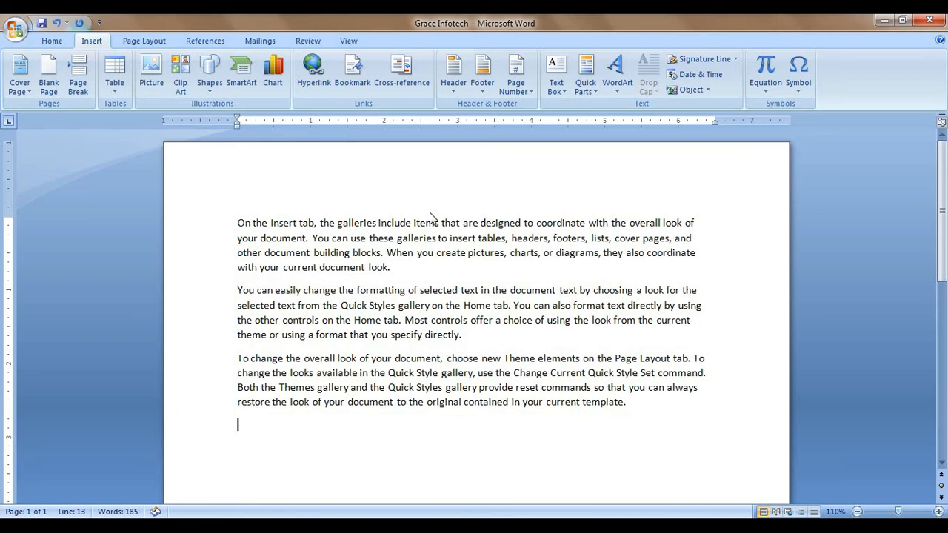
Step: Add drop caps to the three paragraphs: dropped O, in-margin Y, and dropped T
drag(391, 268, 226, 225)
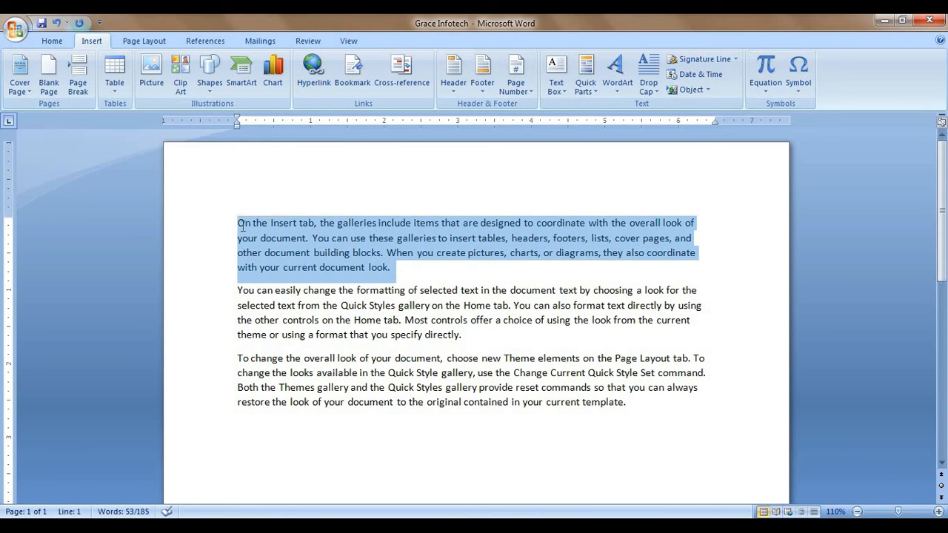
click(248, 225)
drag(393, 267, 236, 222)
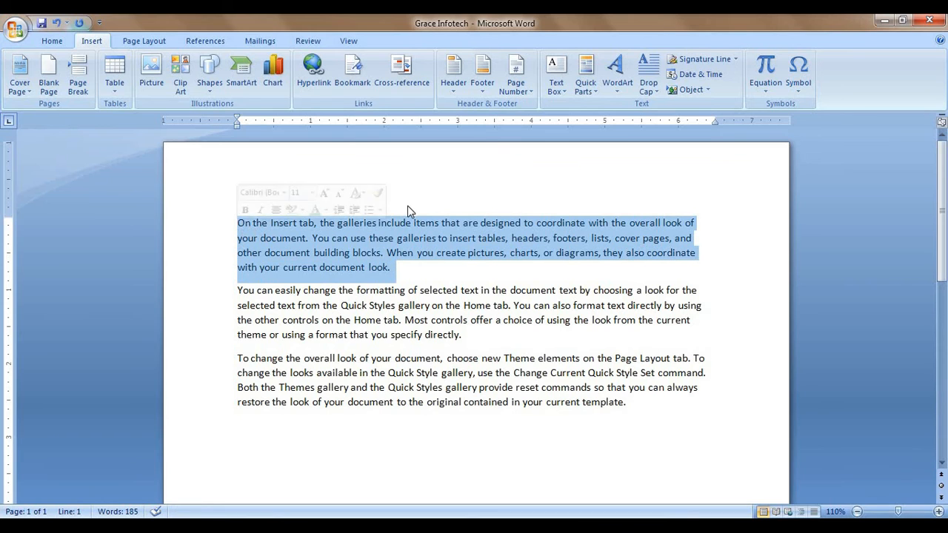
click(649, 87)
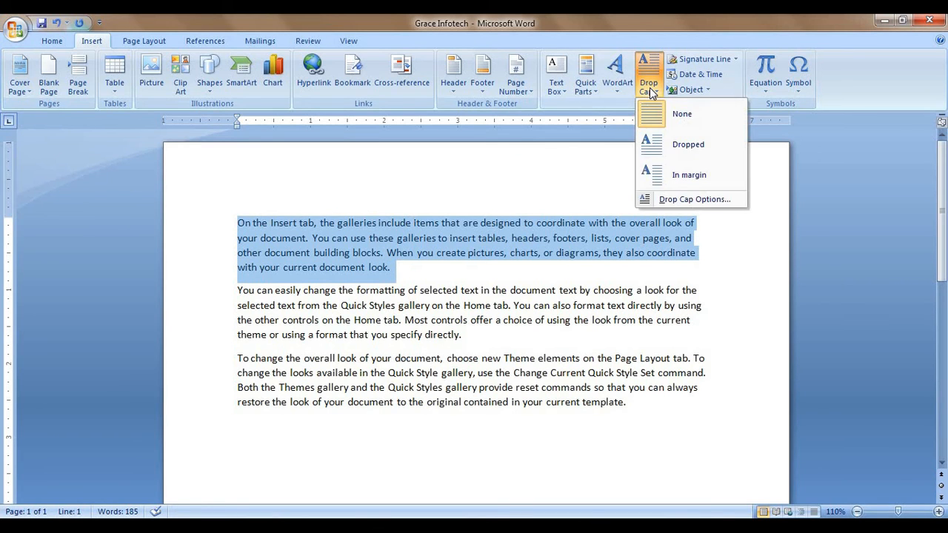
click(653, 145)
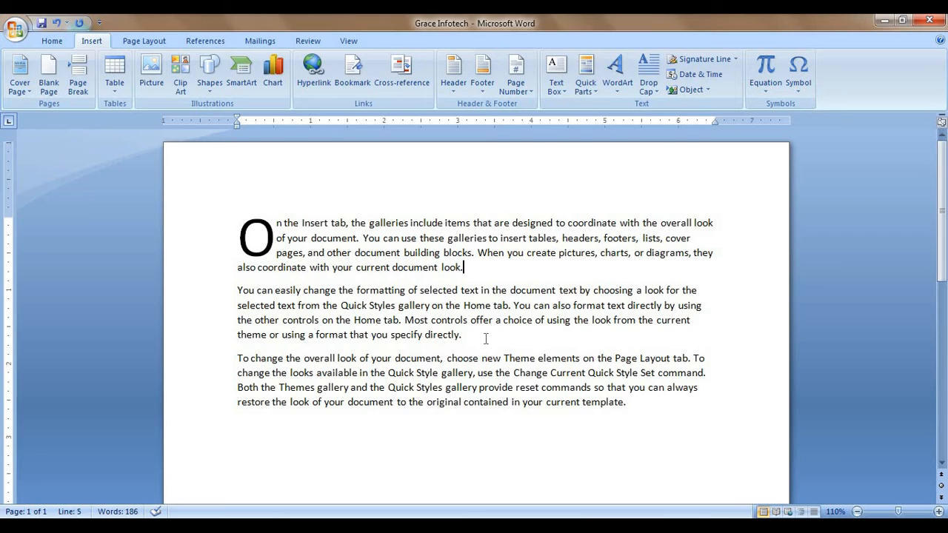
drag(485, 339, 211, 292)
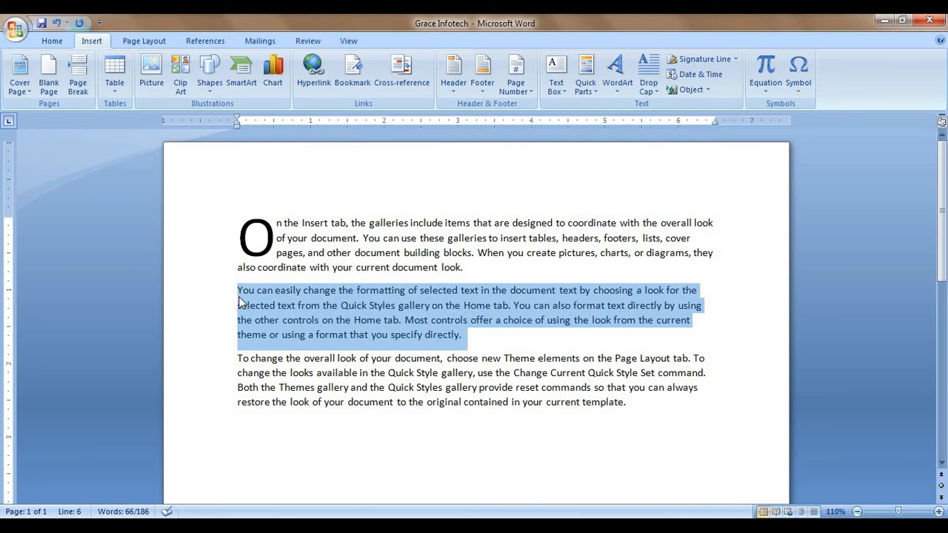
click(649, 82)
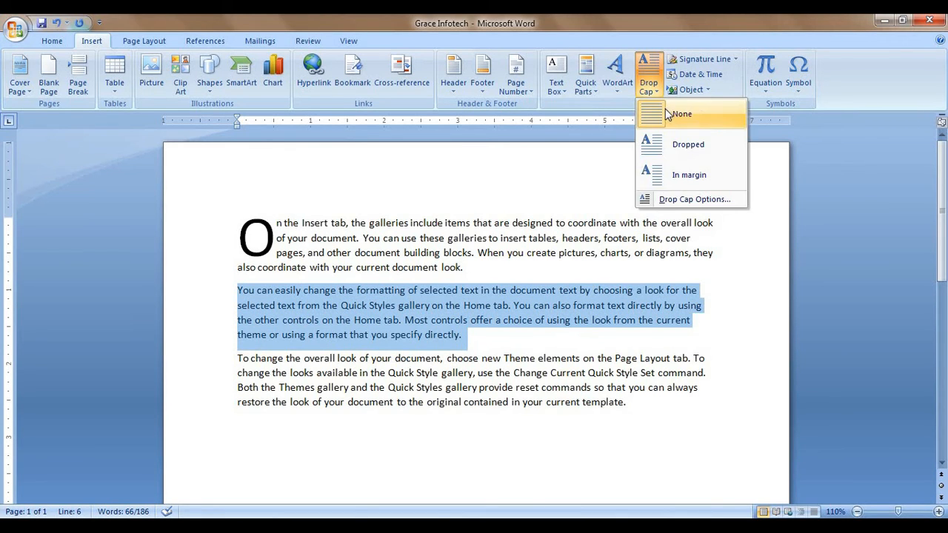
click(685, 177)
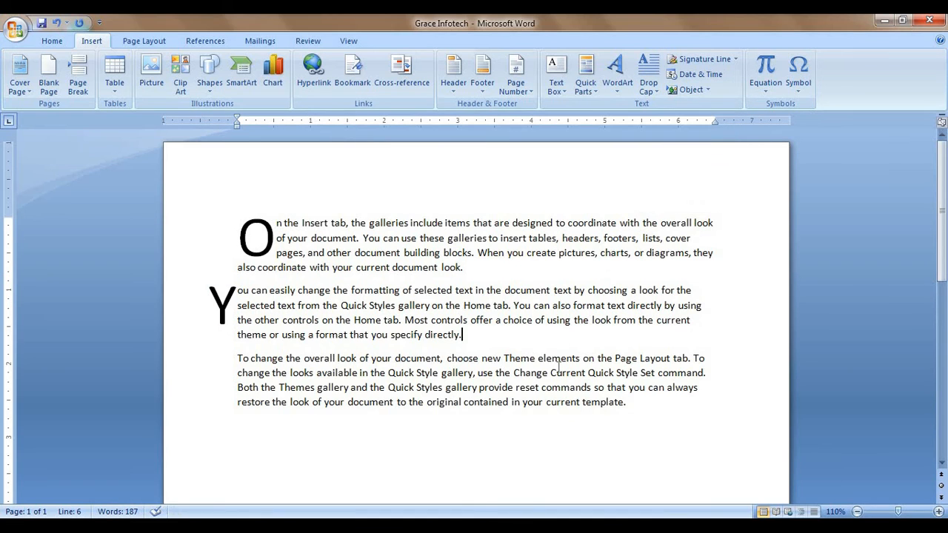
drag(631, 402, 199, 359)
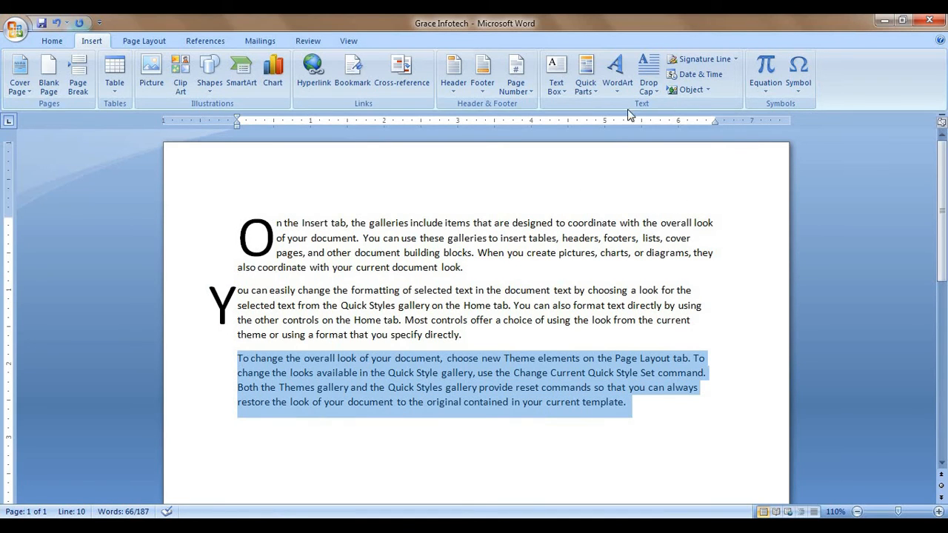
click(649, 81)
click(675, 145)
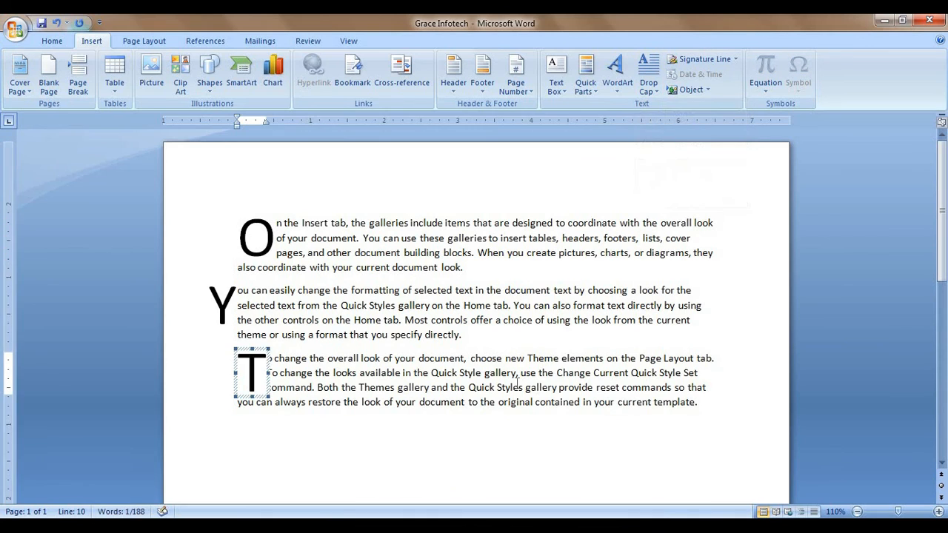
click(501, 339)
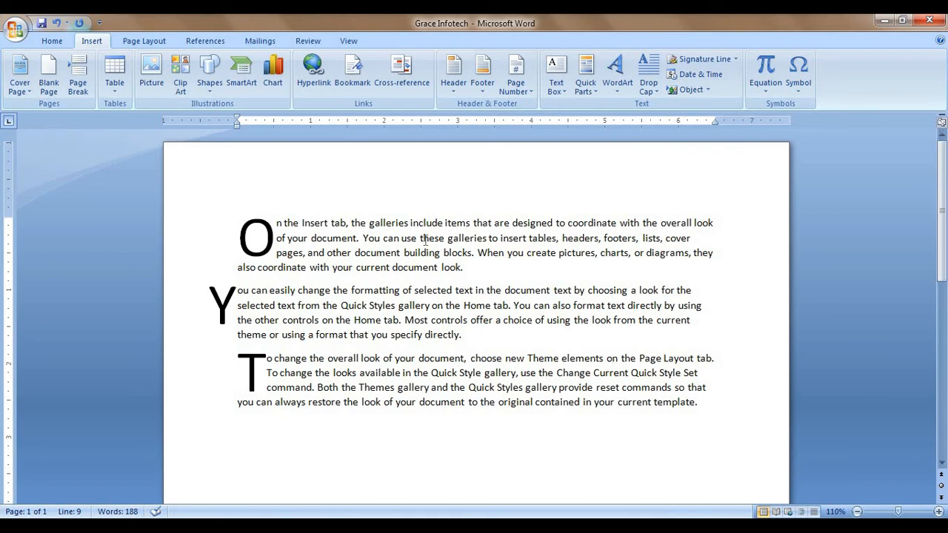
Step: Set all three paragraphs back to Drop Cap None
click(650, 87)
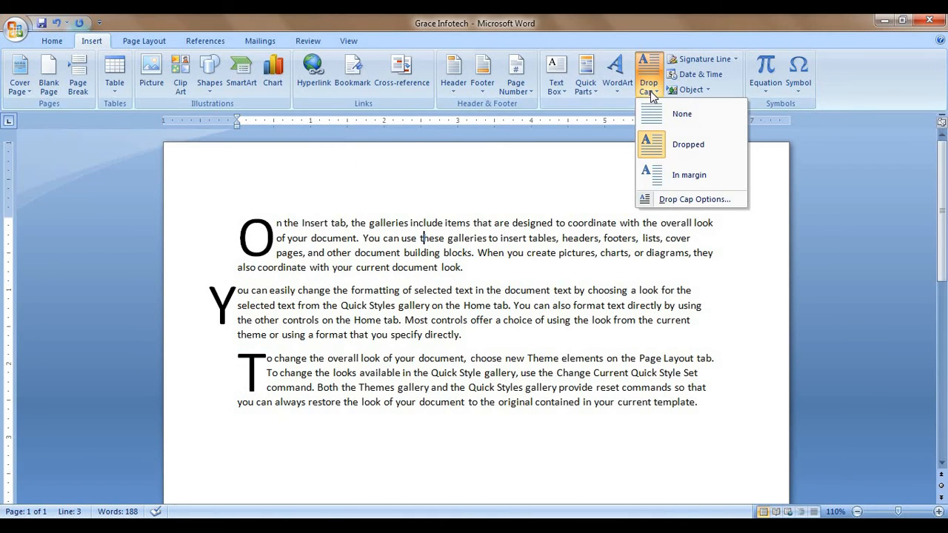
click(662, 115)
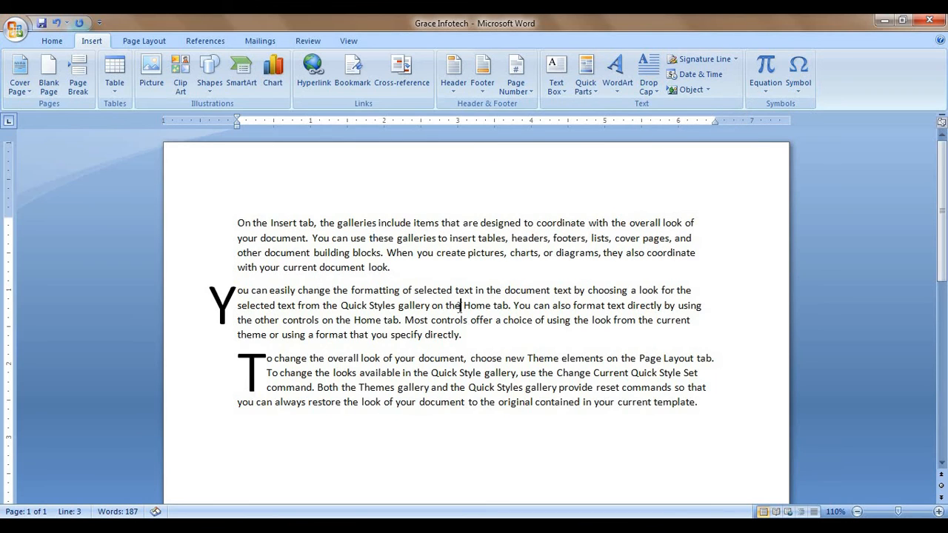
click(650, 88)
click(663, 115)
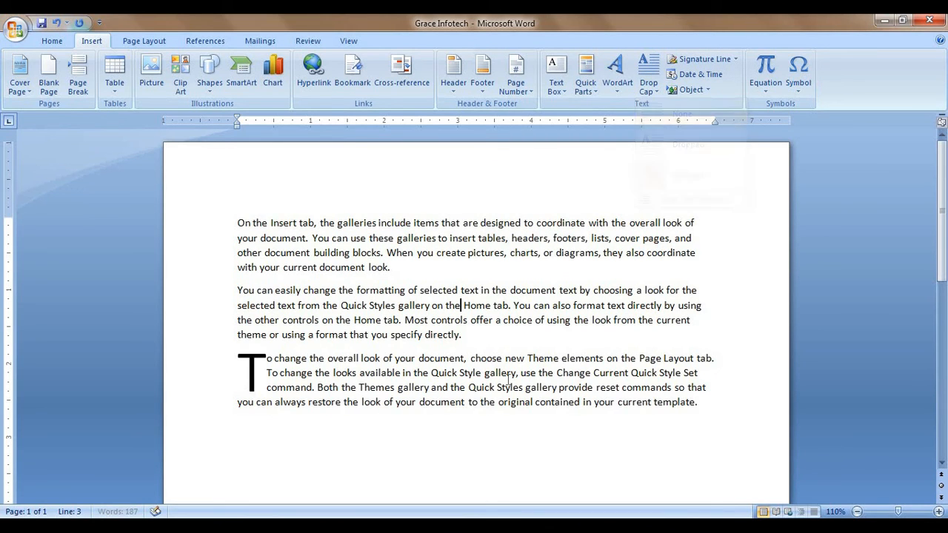
click(650, 87)
click(666, 116)
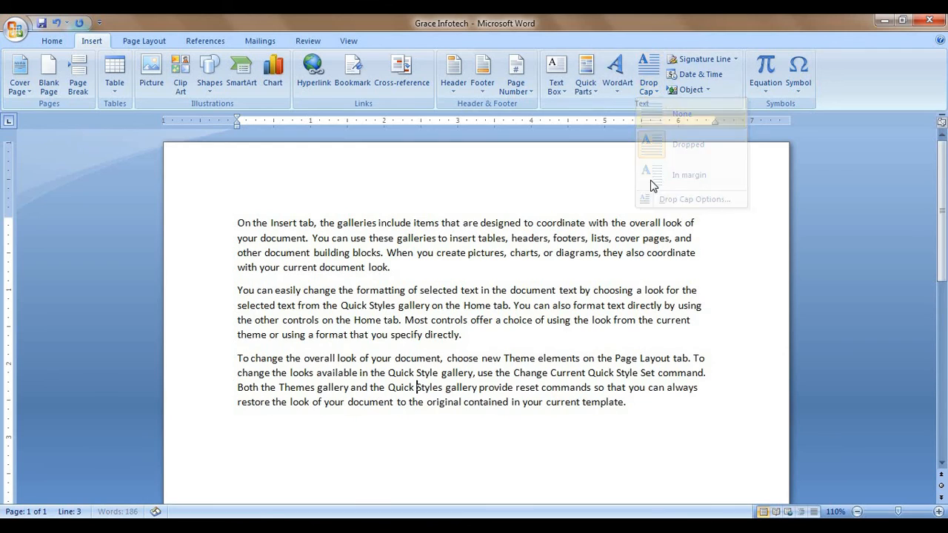
click(639, 424)
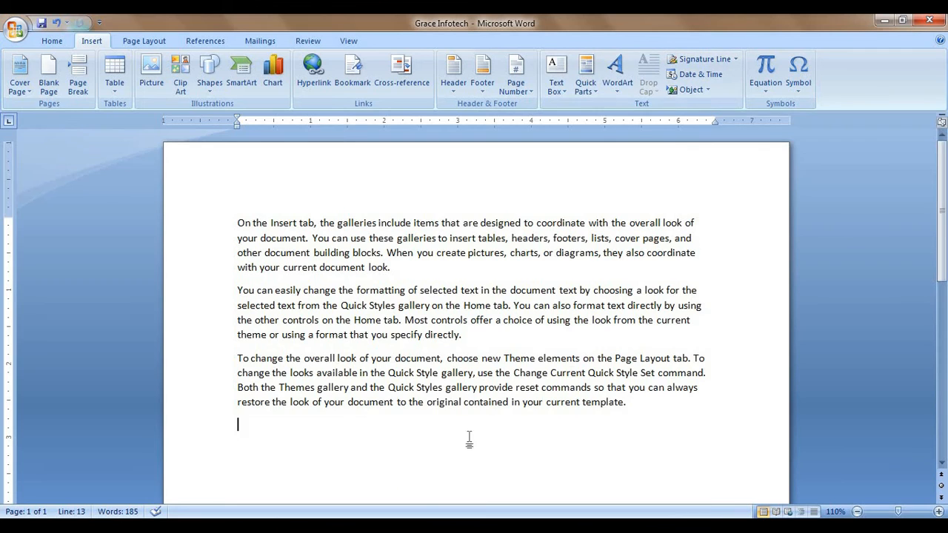
Step: Add four blank lines below the Grace Infotech WordArt, down to the foot of page 1
scroll(415, 385, down, 6)
scroll(411, 367, up, 4)
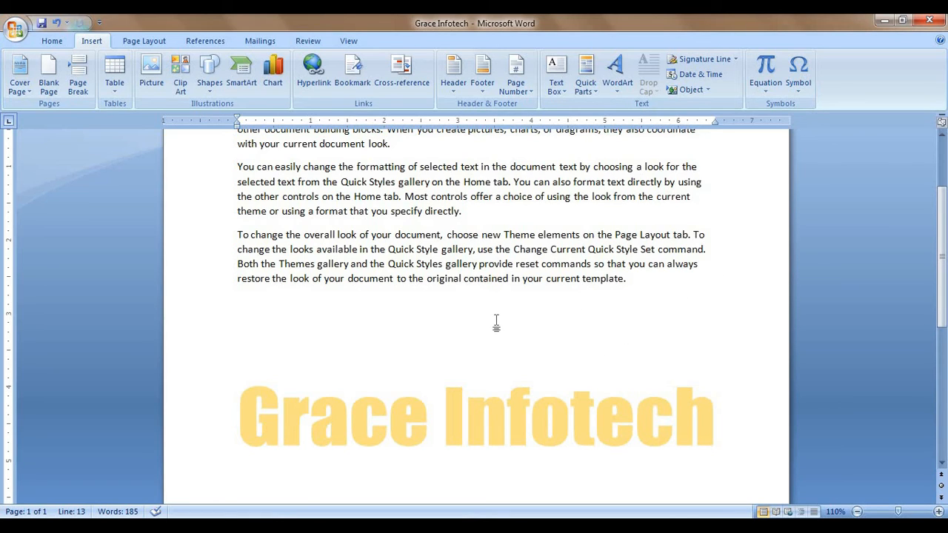
key(Return)
scroll(511, 309, down, 4)
click(399, 327)
key(Return)
key(Return)
key(Return)
key(Return)
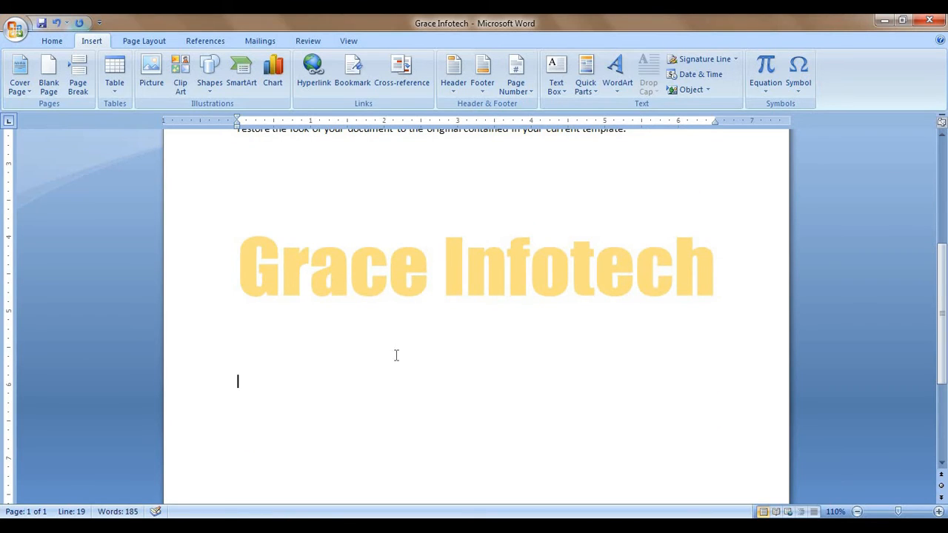
key(Return)
key(Return)
key(Return)
key(Return)
key(Return)
key(Return)
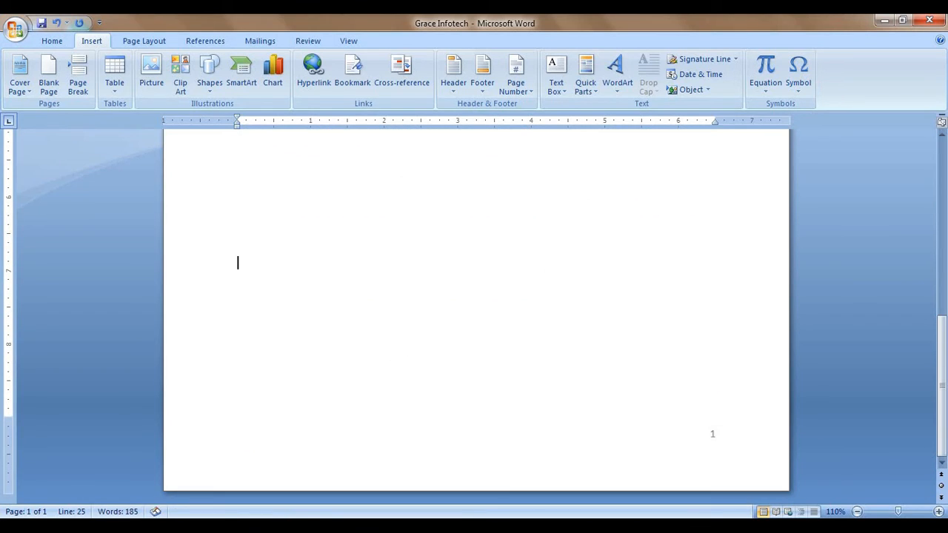
key(Return)
key(Return)
Step: Insert a Microsoft Office signature line for the suggested signer with the title Software Instructor
click(736, 62)
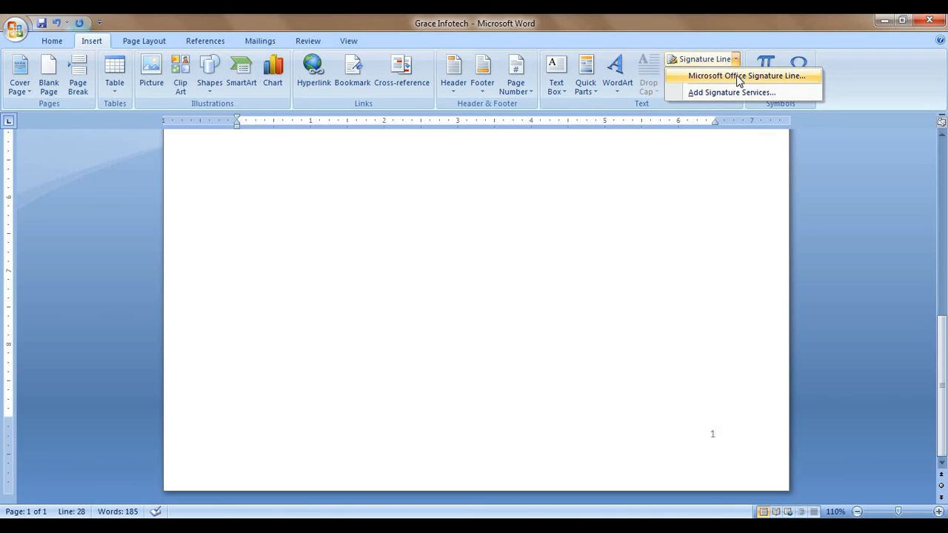
click(711, 77)
click(559, 320)
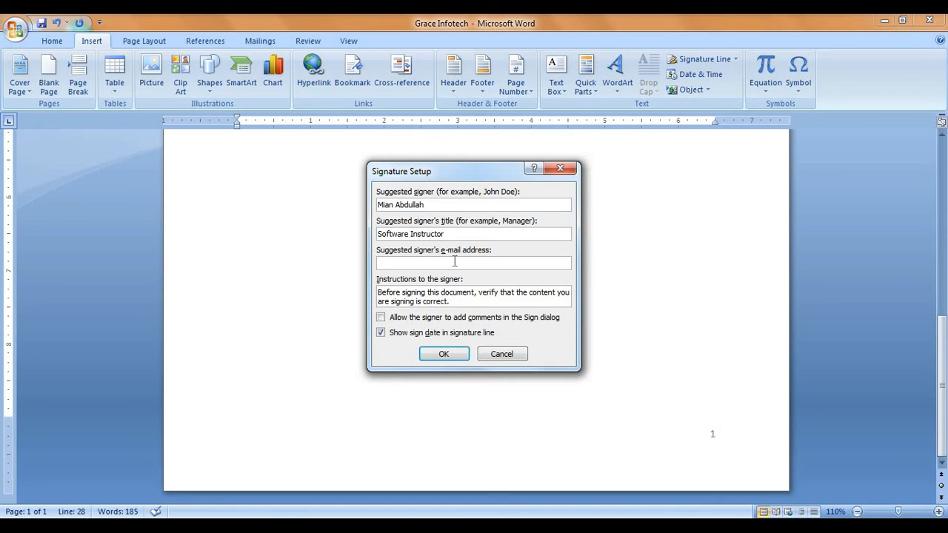
click(444, 355)
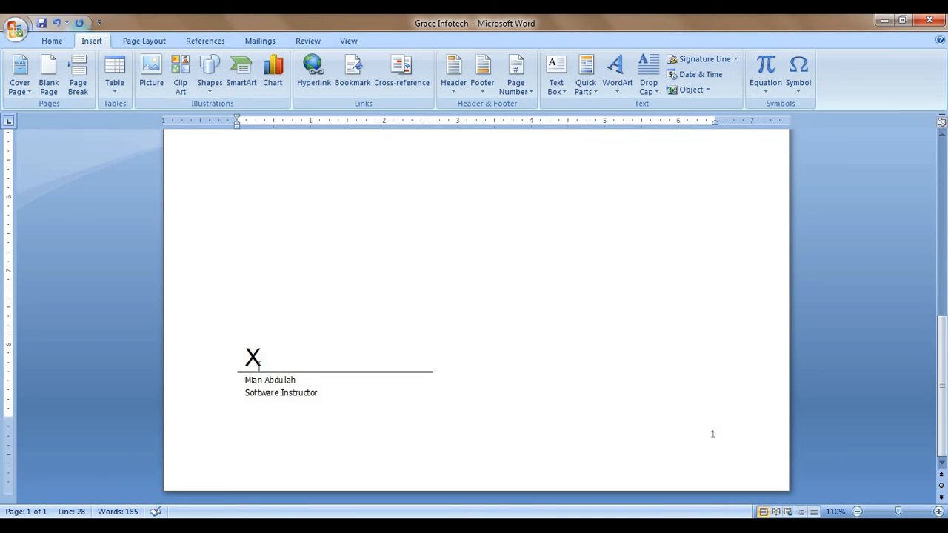
Step: Select the new signature line, then deselect it and return to the top of the document
click(260, 363)
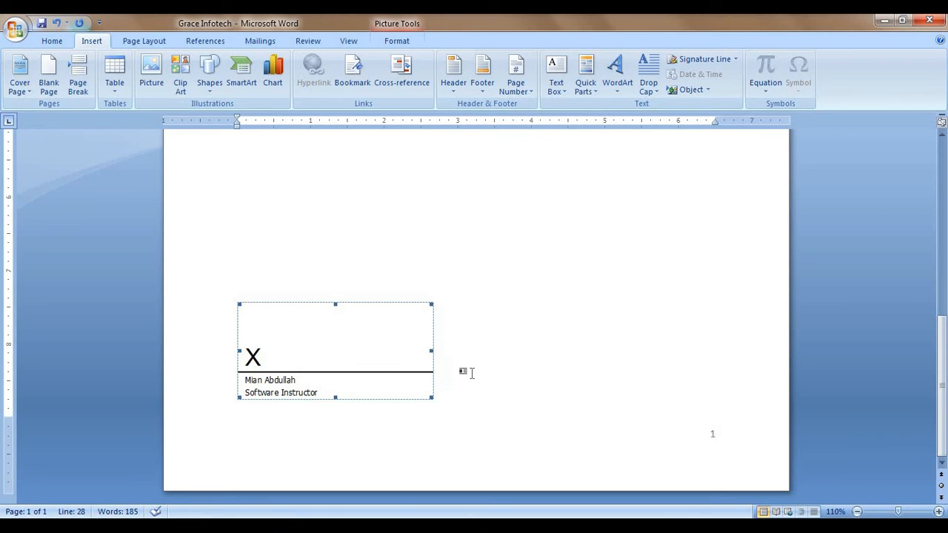
scroll(706, 100, up, 1)
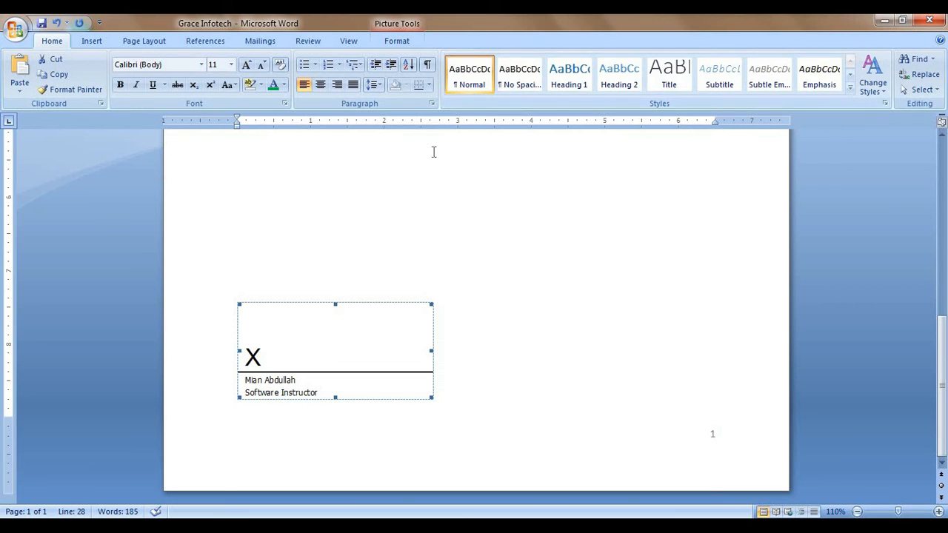
click(92, 41)
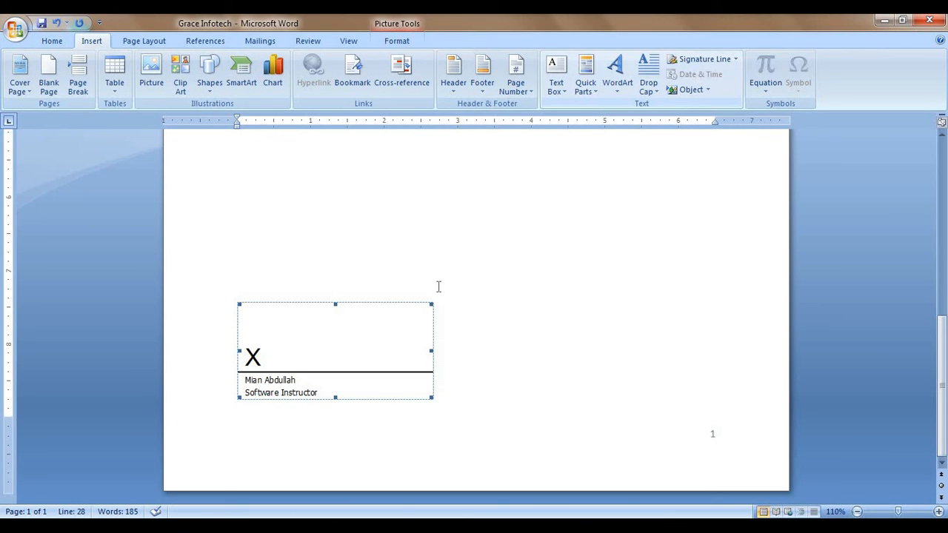
click(422, 227)
scroll(518, 342, up, 10)
scroll(525, 370, up, 1)
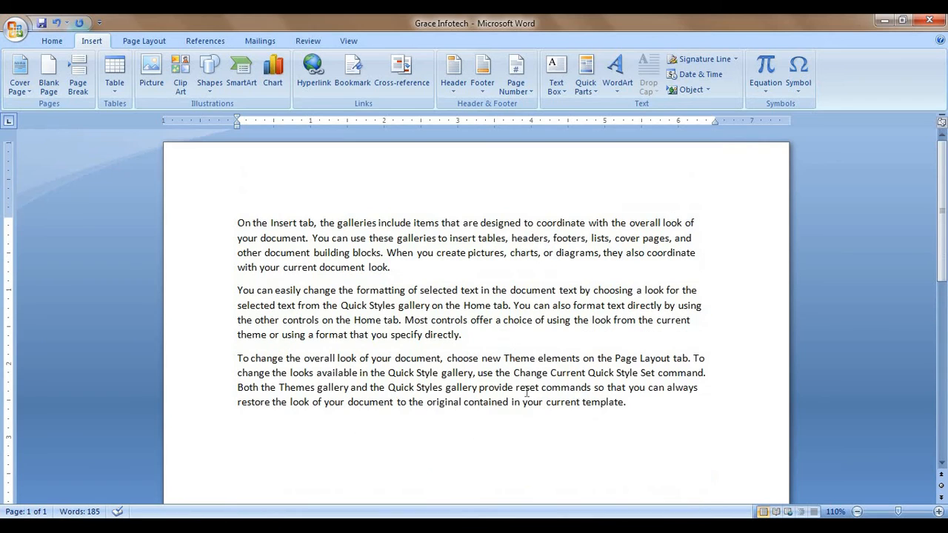
Step: Insert the date in the long format Wednesday, May 27, 2020
click(716, 79)
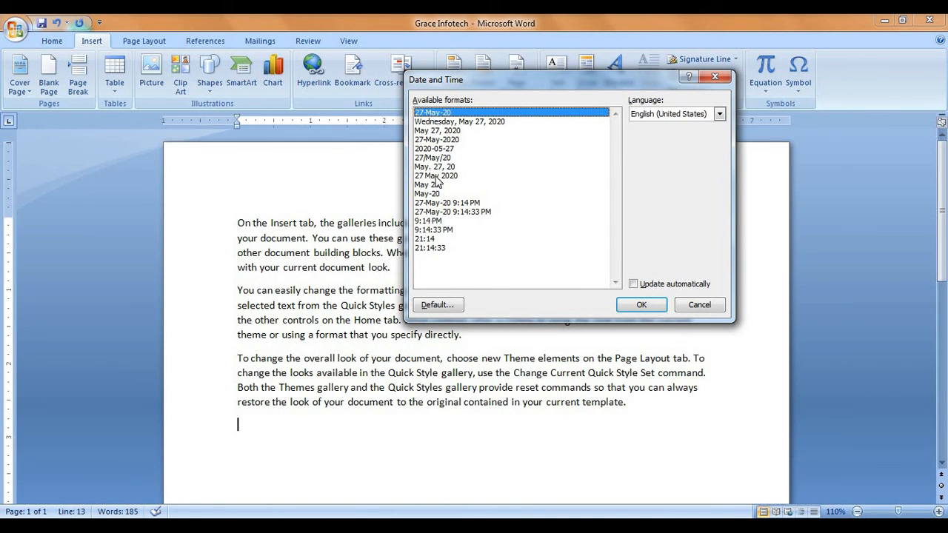
click(438, 121)
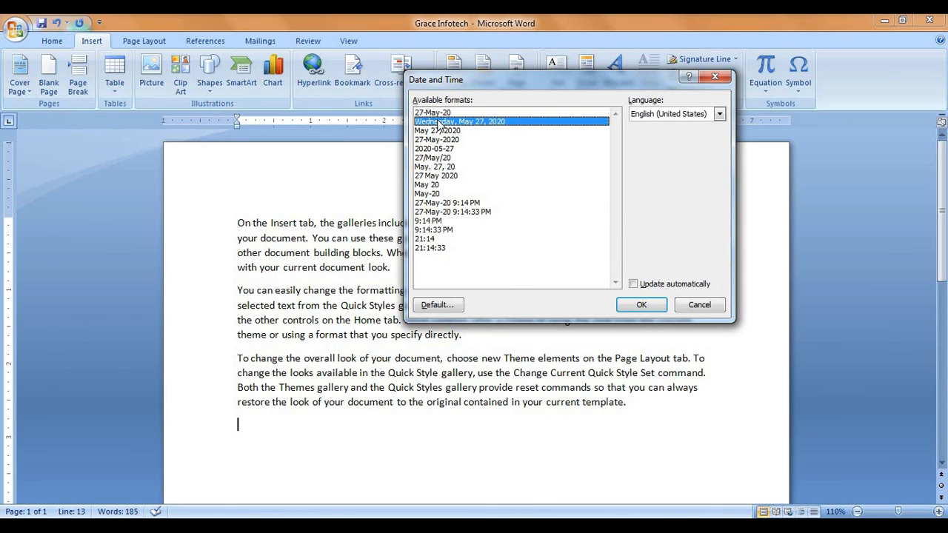
click(641, 305)
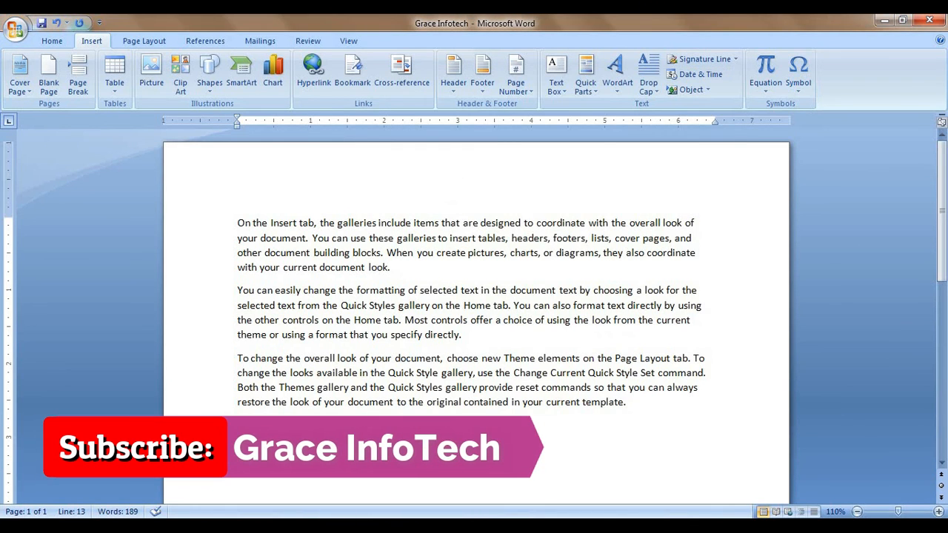
Step: Make the date bold with yellow highlighting and Automatic font colour
drag(353, 426, 234, 426)
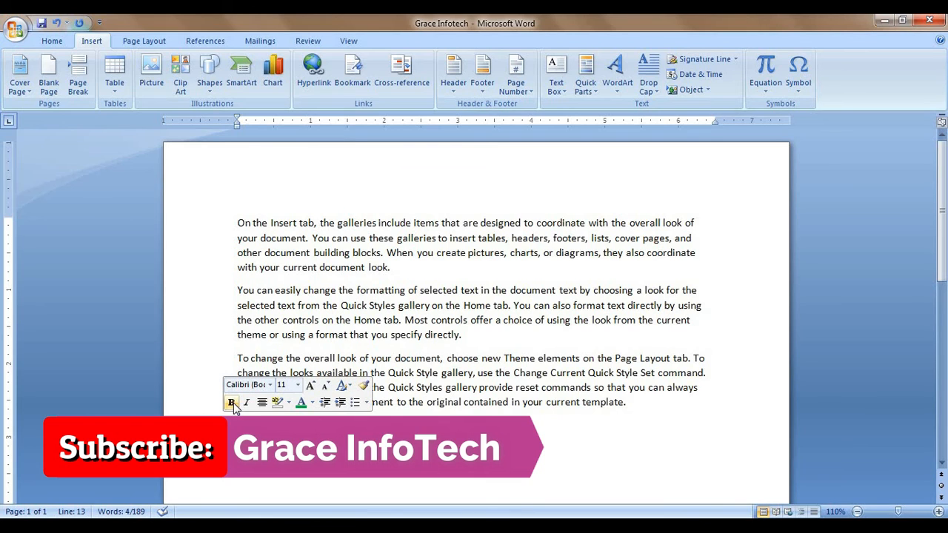
click(233, 405)
click(312, 403)
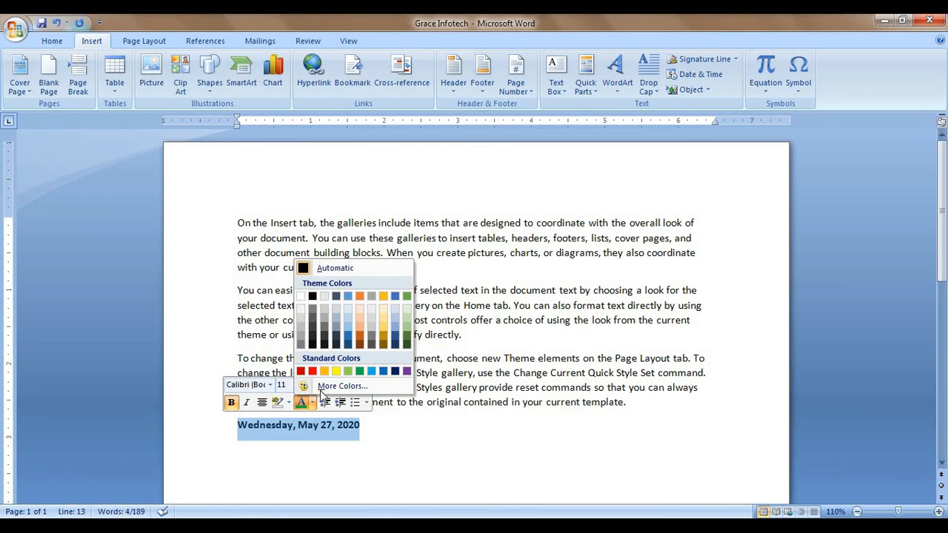
click(336, 371)
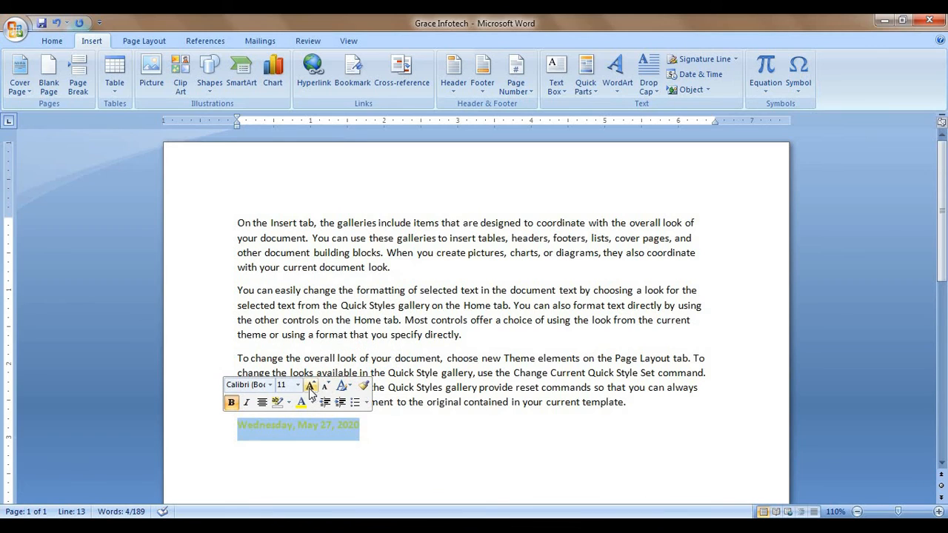
click(289, 402)
click(286, 420)
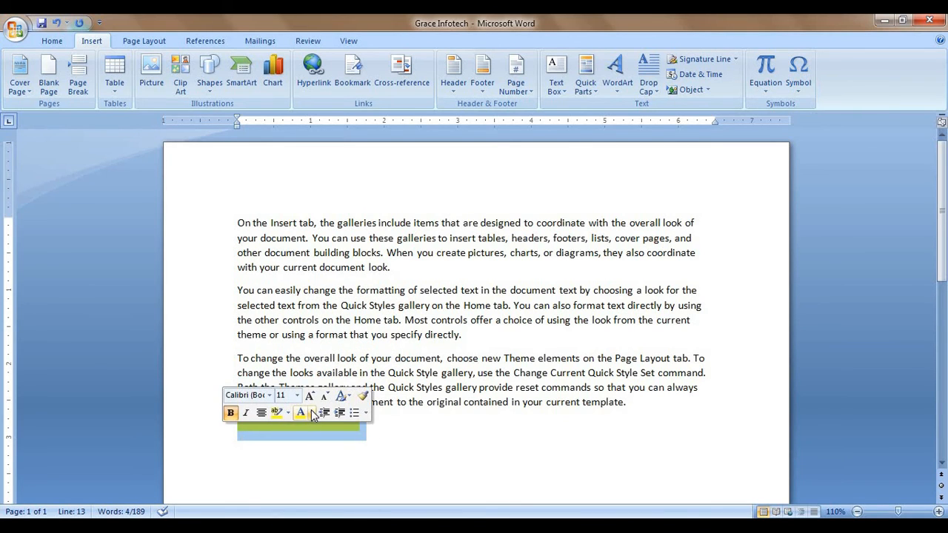
click(312, 412)
click(305, 280)
click(454, 443)
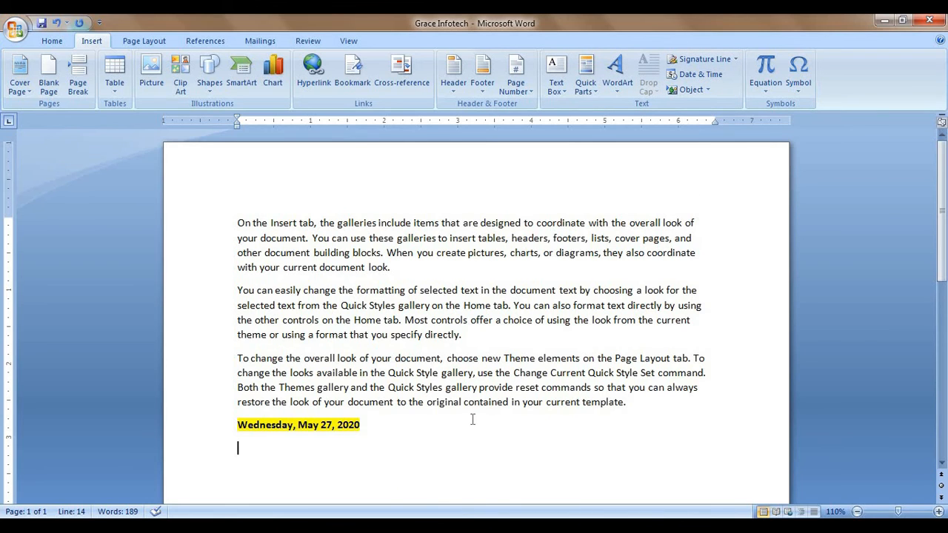
scroll(558, 294, down, 2)
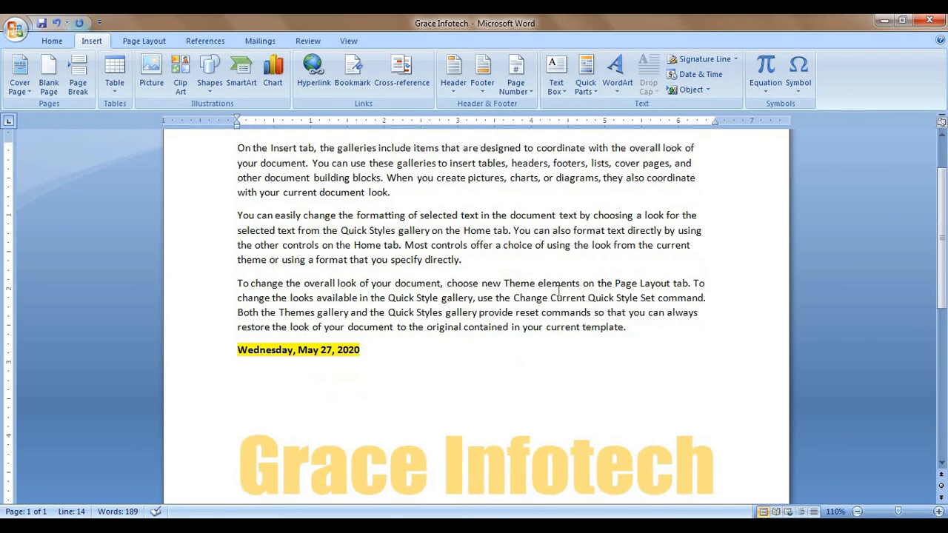
click(708, 89)
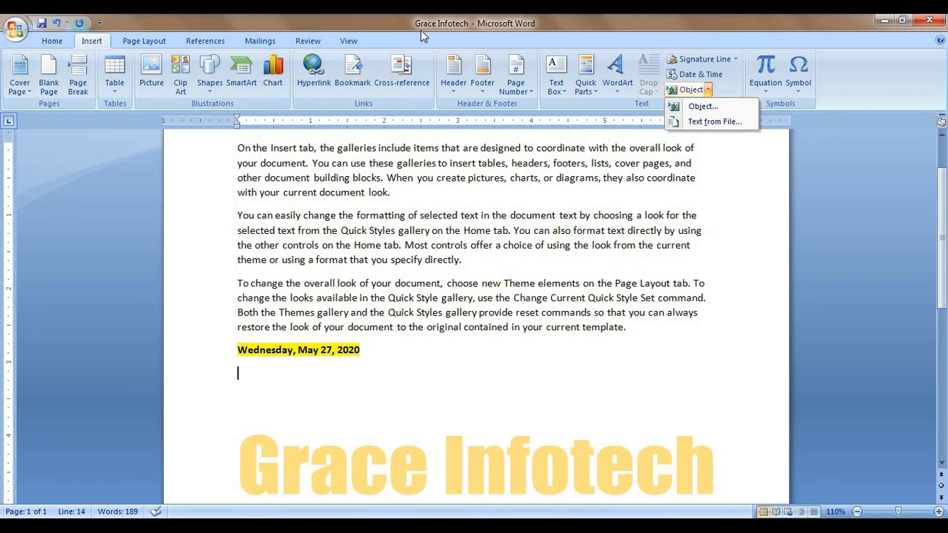
click(725, 125)
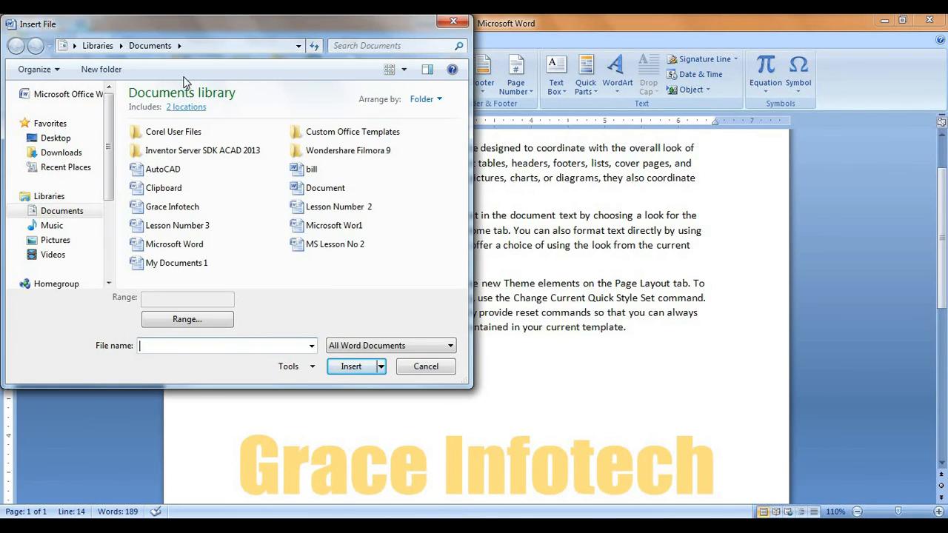
drag(189, 24, 265, 70)
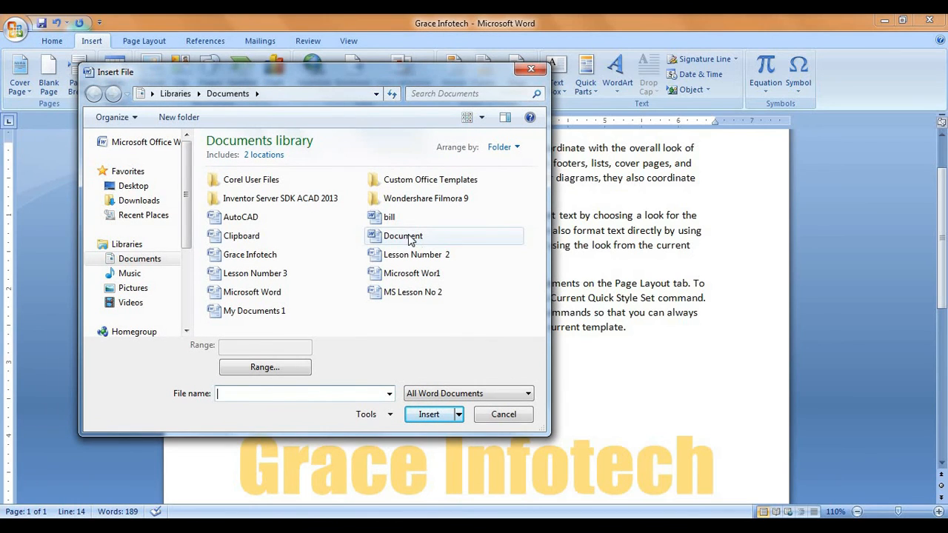
click(390, 217)
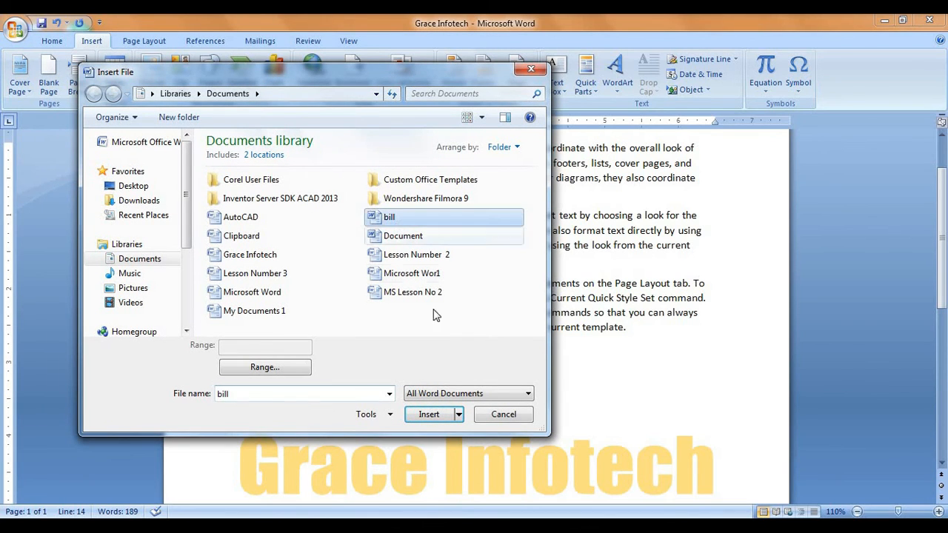
click(437, 416)
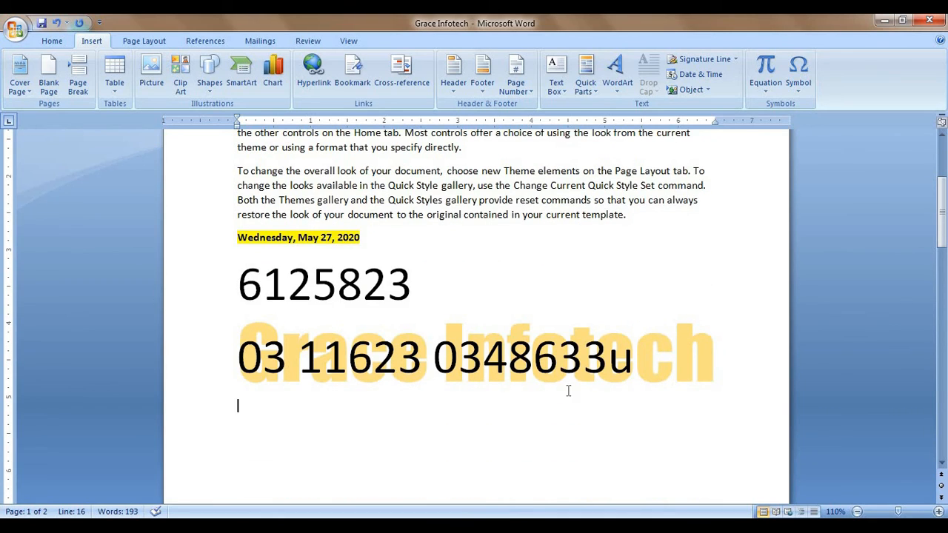
drag(634, 359, 218, 305)
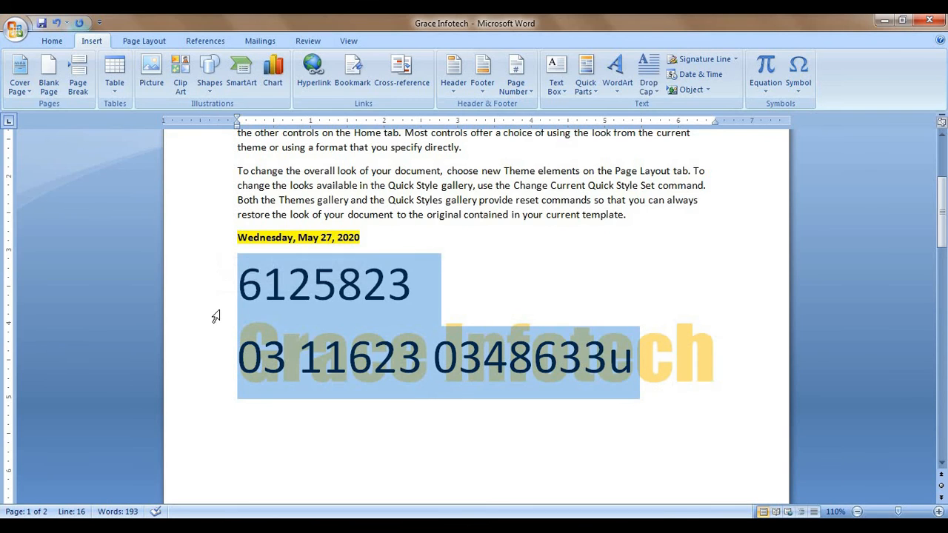
key(Delete)
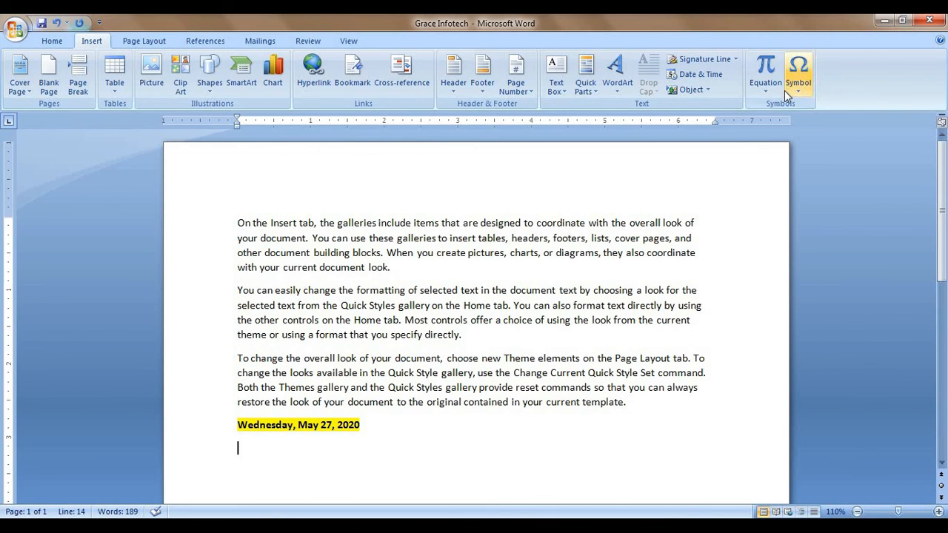
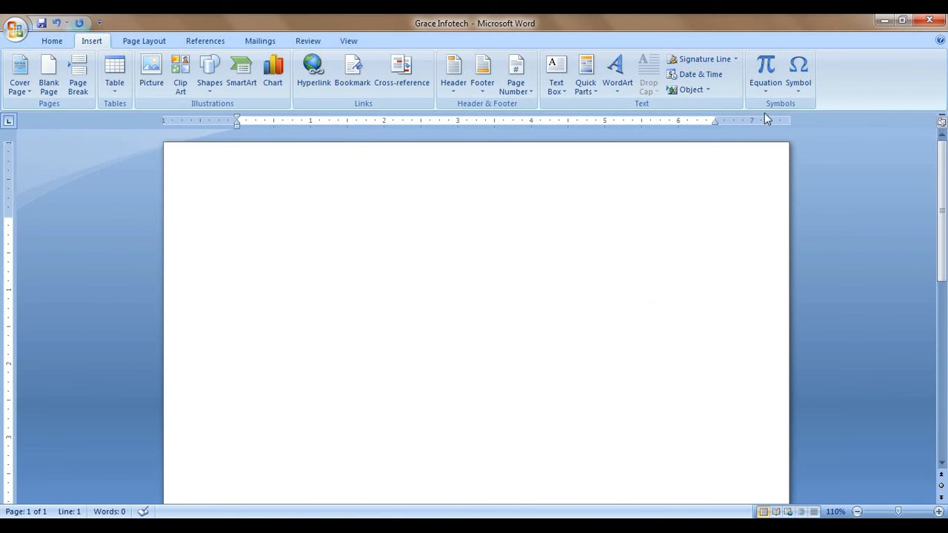
Step: Insert the built-in Quadratic Formula equation from the Equation gallery
click(772, 88)
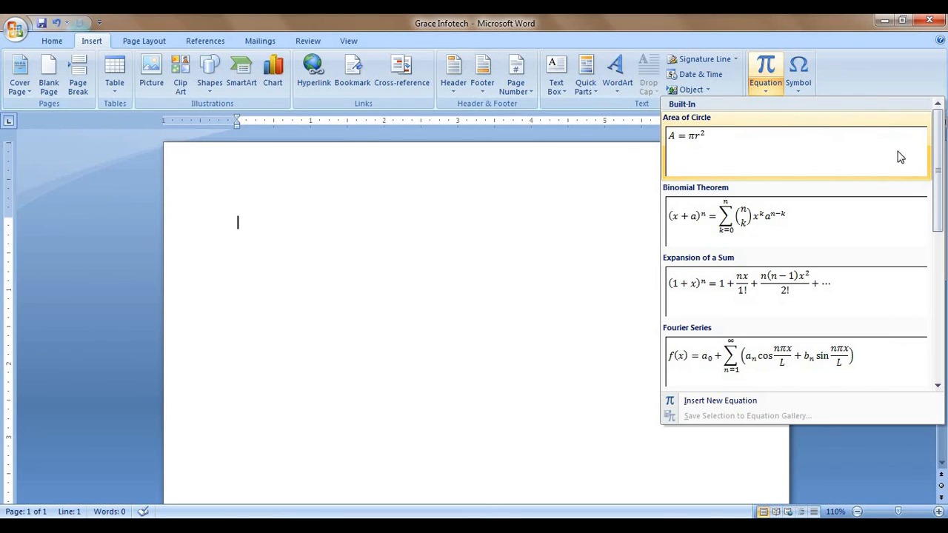
drag(938, 179, 943, 275)
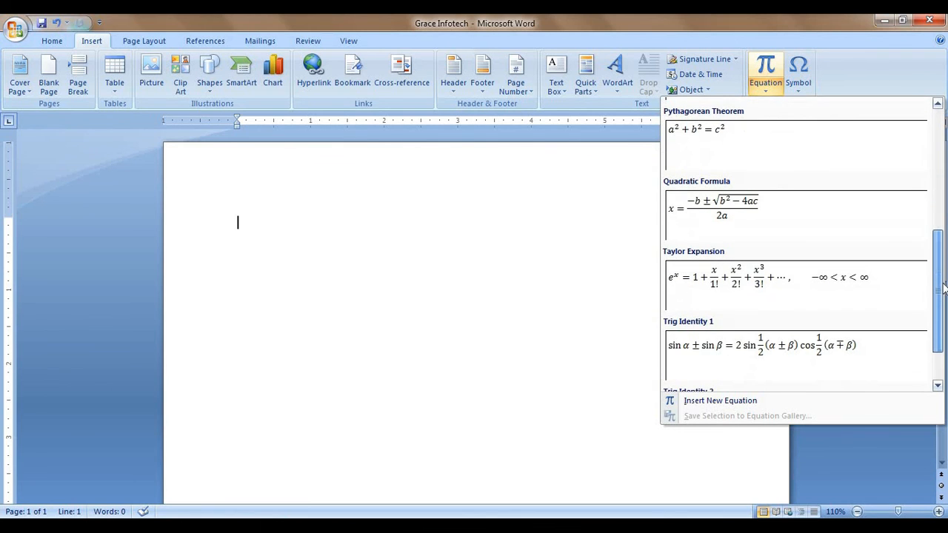
click(757, 233)
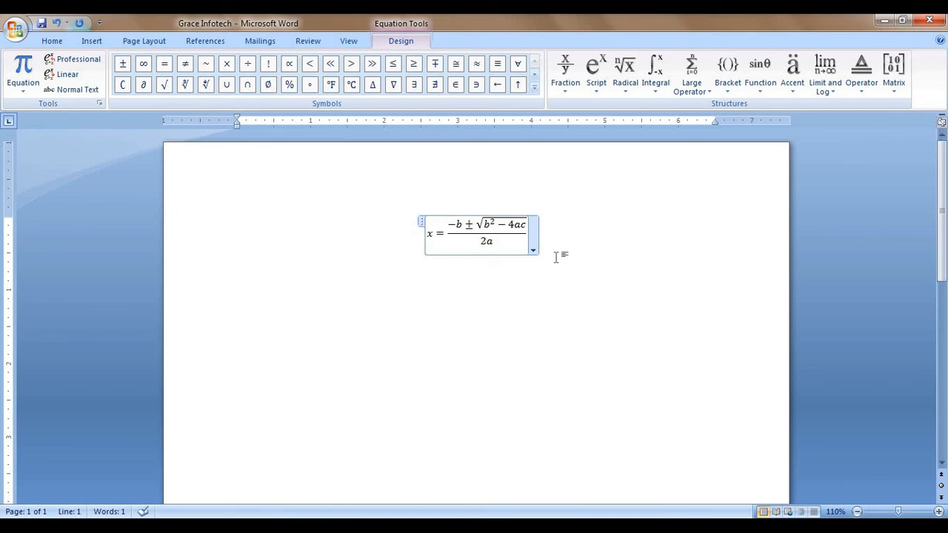
Step: Browse the Fraction layouts and built-in equation gallery without inserting anything else
click(562, 88)
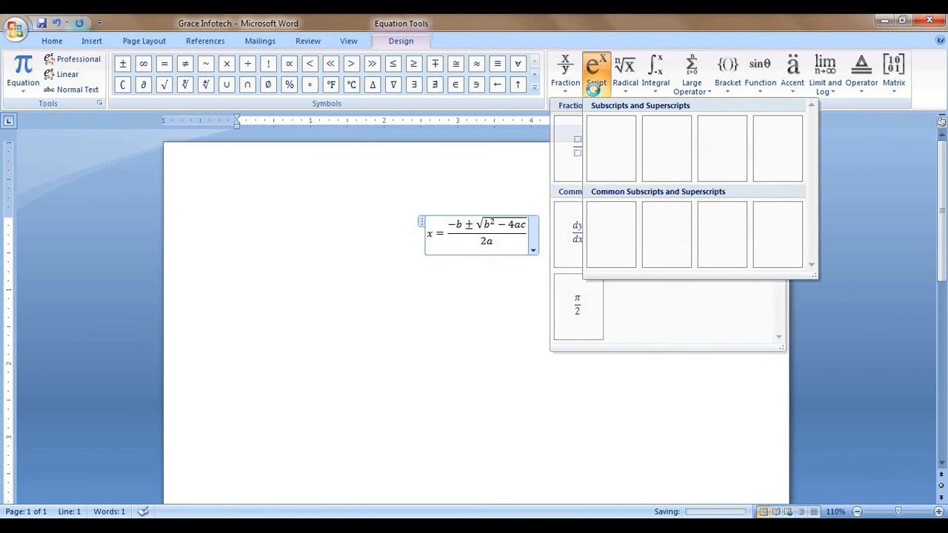
mouse_move(624, 90)
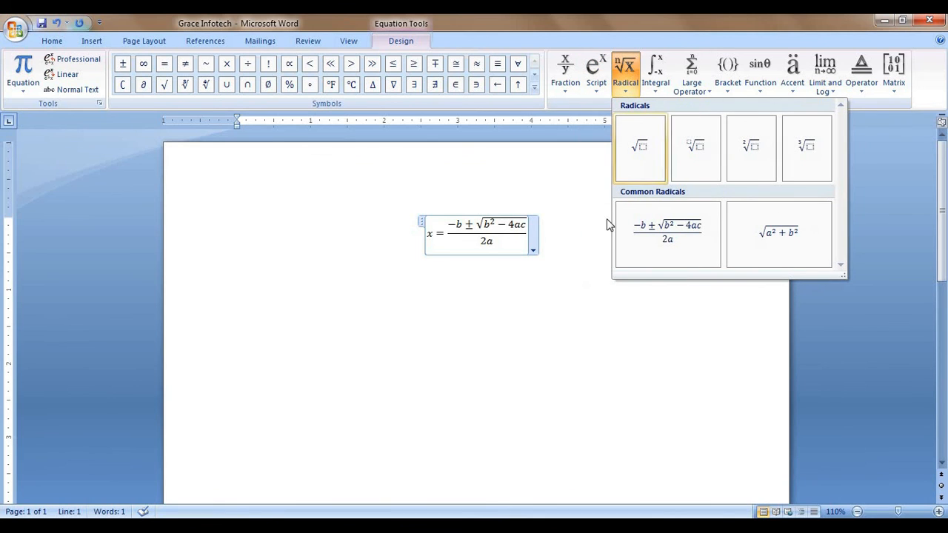
click(568, 236)
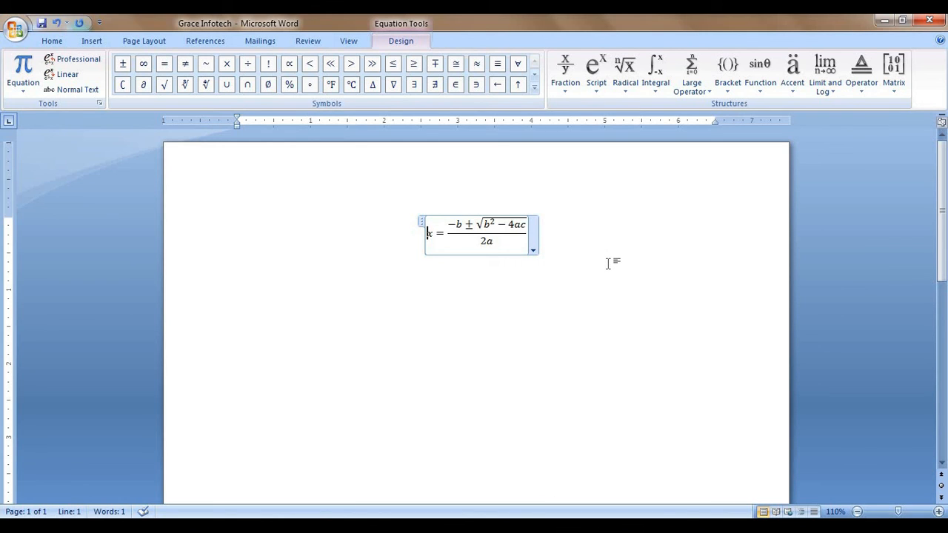
click(91, 41)
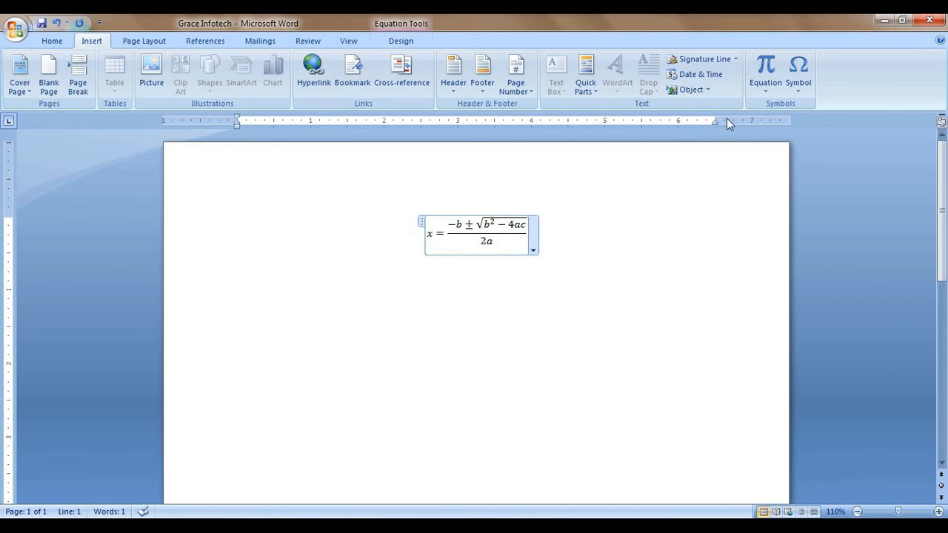
click(771, 89)
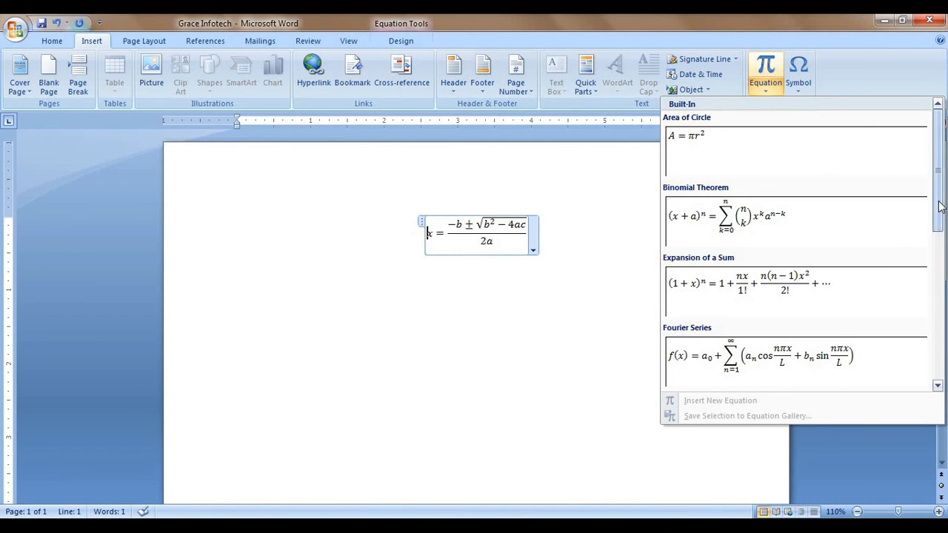
scroll(945, 308, down, 2)
scroll(944, 307, down, 3)
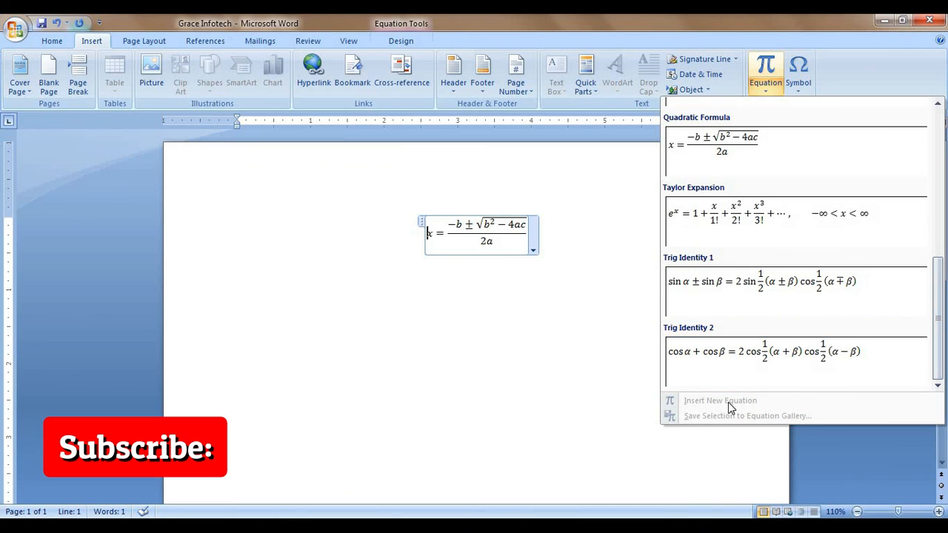
click(533, 334)
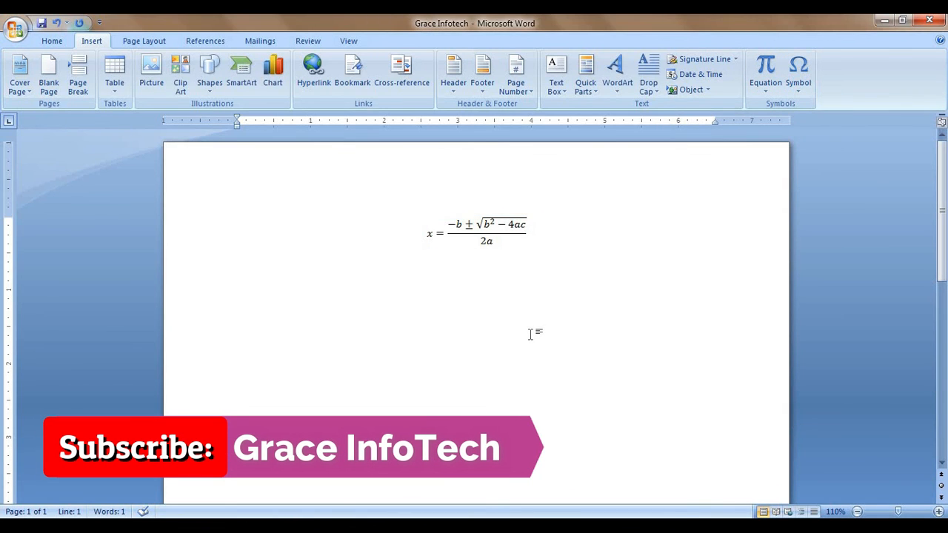
Step: Delete the quadratic formula, start a new blank equation and browse Matrix and Operator layouts
key(BackSpace)
key(BackSpace)
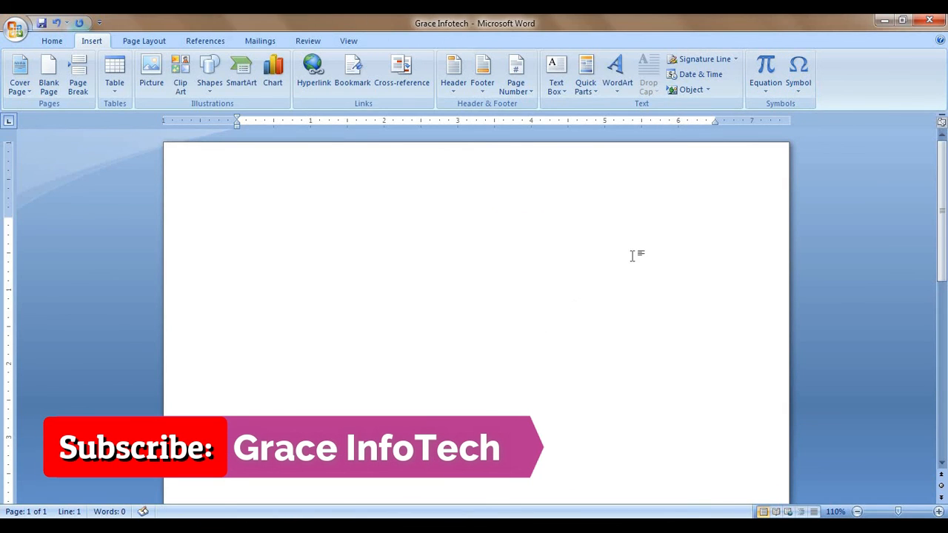
click(769, 93)
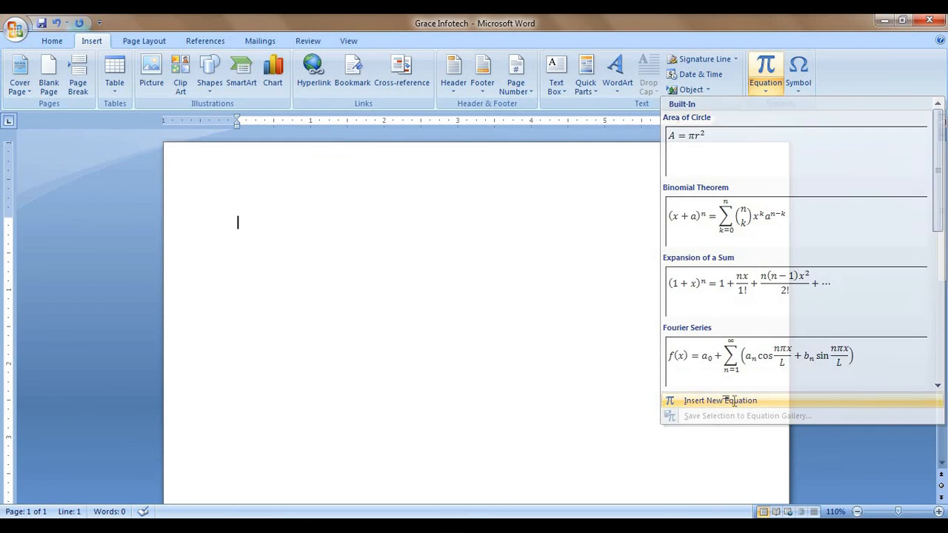
click(733, 400)
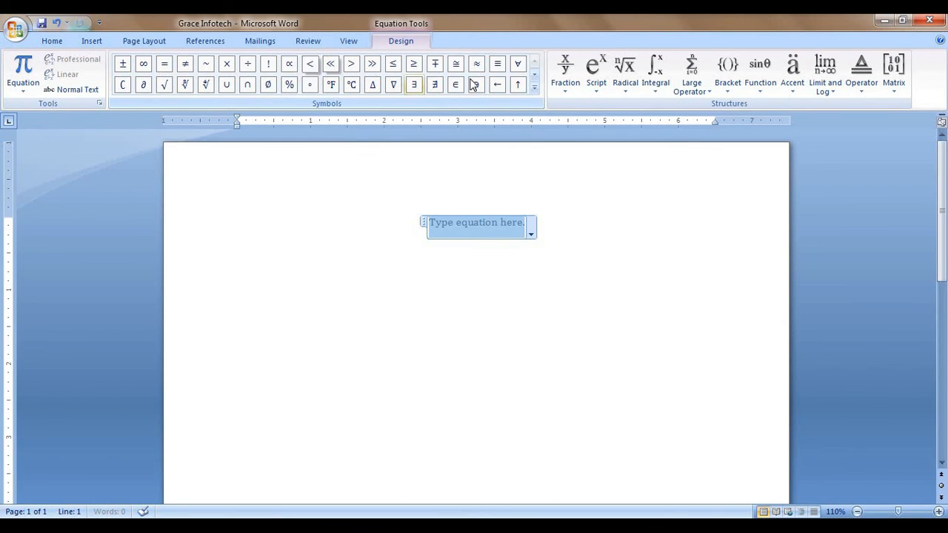
click(900, 91)
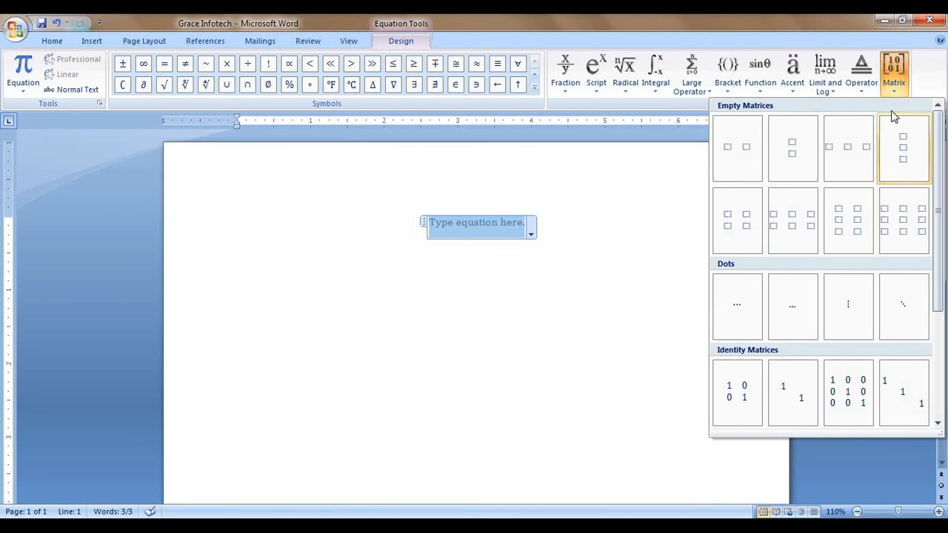
click(866, 92)
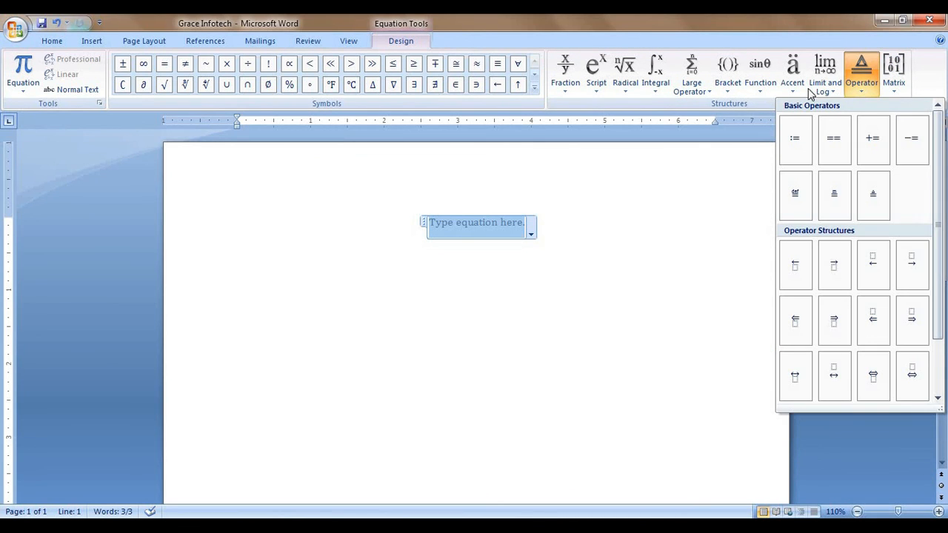
click(563, 229)
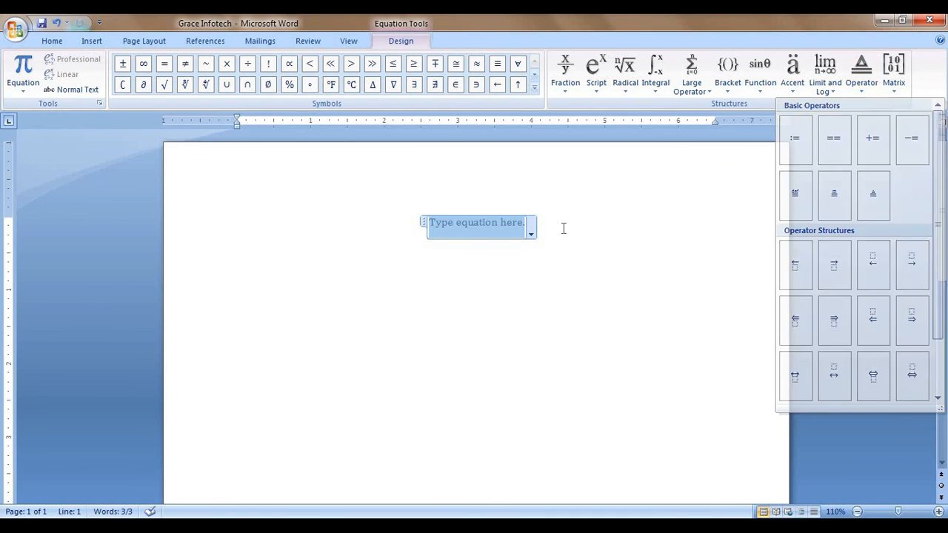
click(573, 237)
Step: Clear the whole page with Ctrl+A and Delete, then show the Symbol quick list
key(ctrl+a)
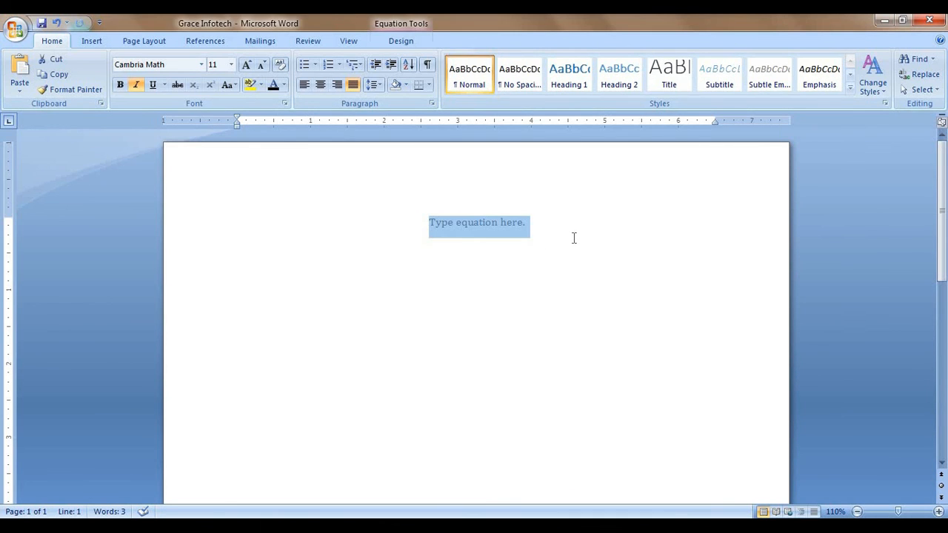
key(Delete)
click(91, 42)
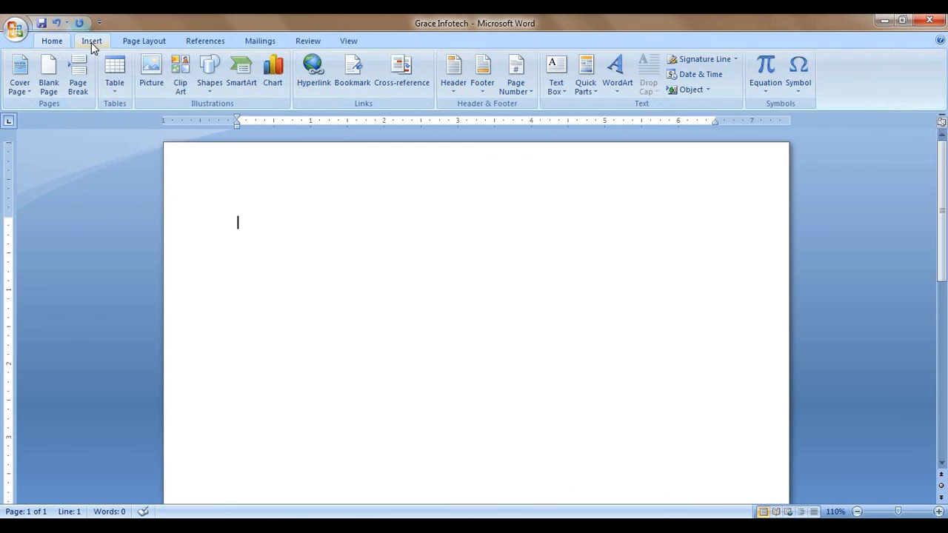
click(805, 101)
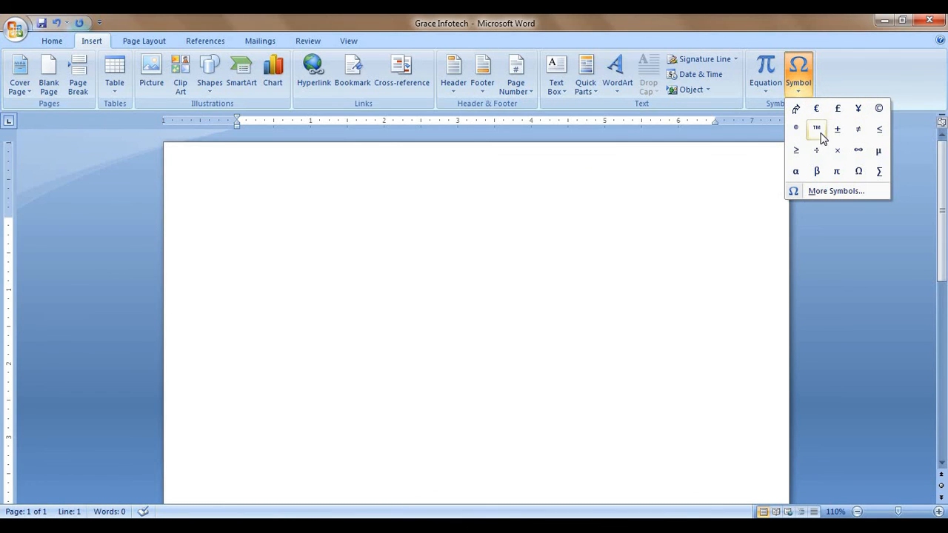
Step: Insert the Wingdings open book, telephone and floppy-disk symbols from More Symbols
click(848, 193)
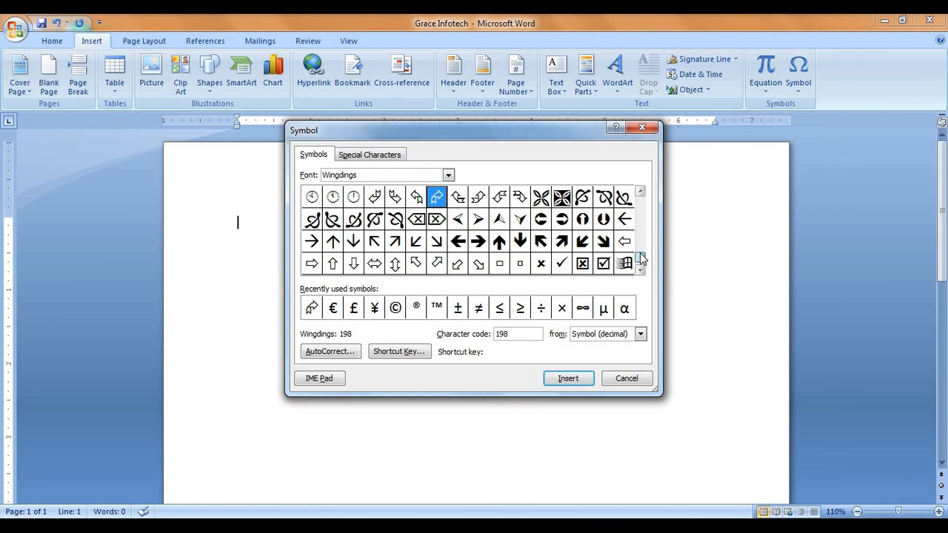
drag(641, 258, 642, 192)
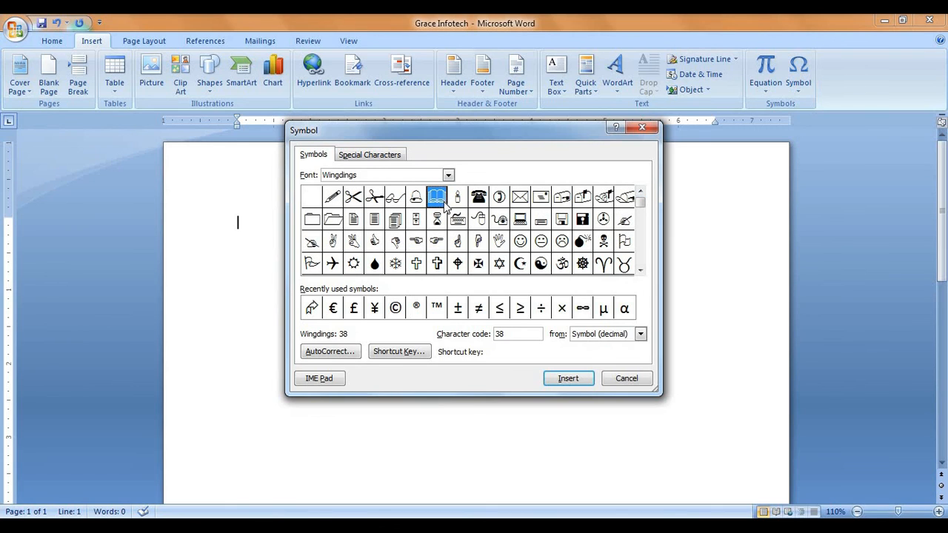
click(563, 378)
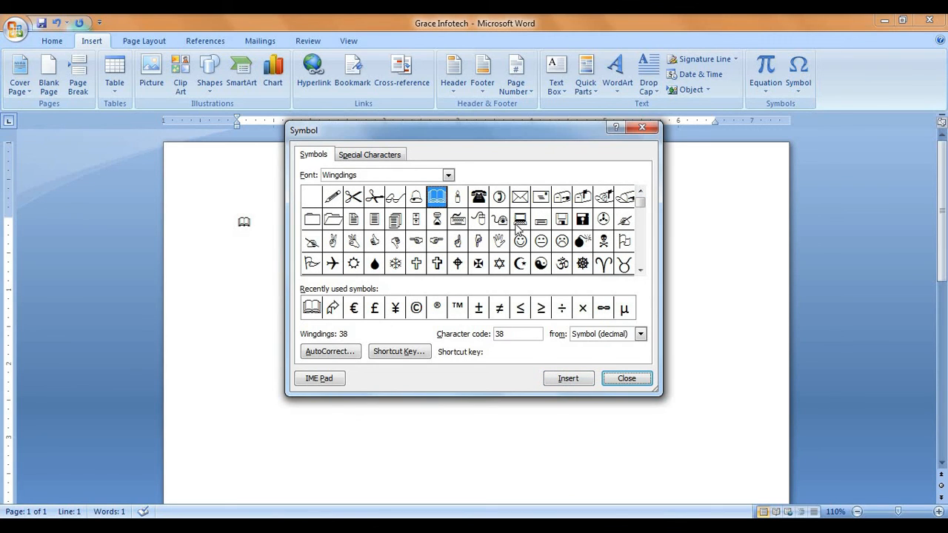
click(481, 197)
click(568, 379)
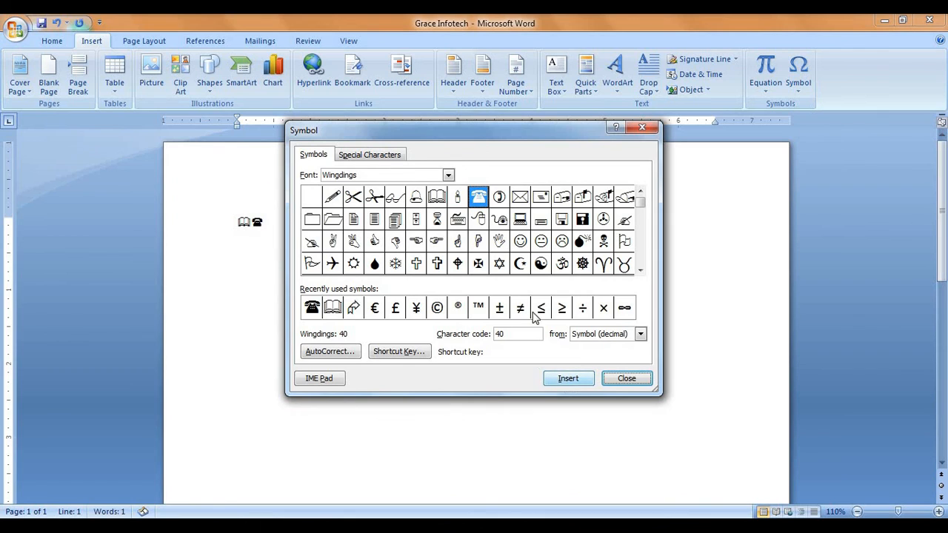
click(561, 219)
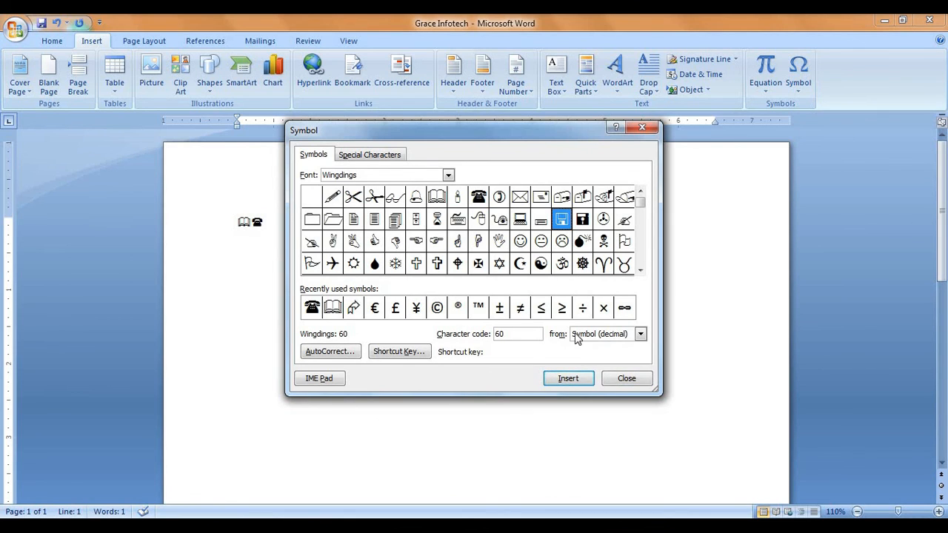
click(581, 379)
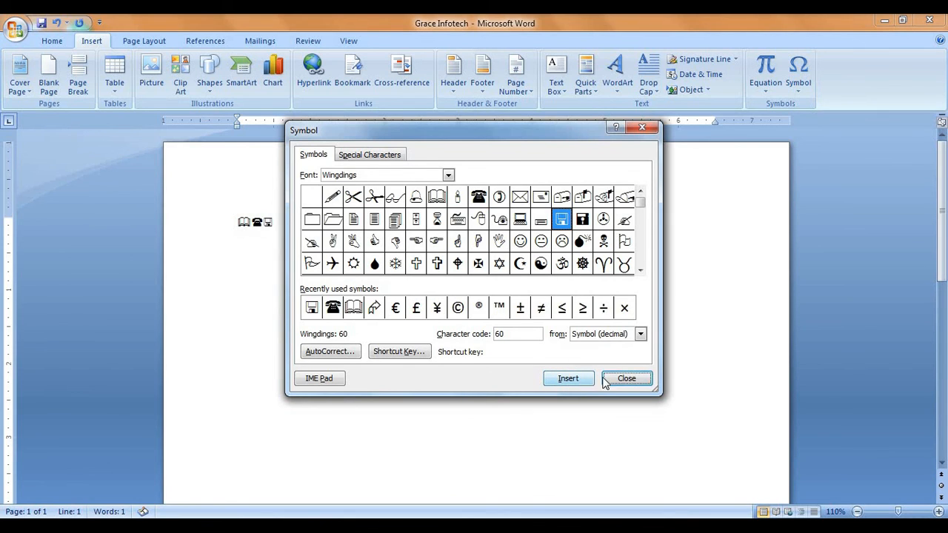
click(627, 379)
Step: Enlarge the three symbols to 72 pt font size
click(185, 226)
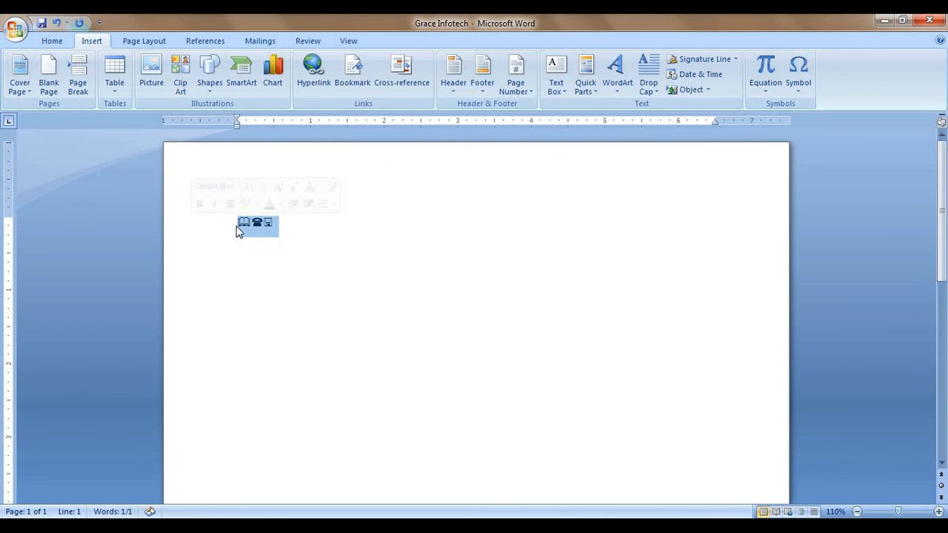
click(266, 186)
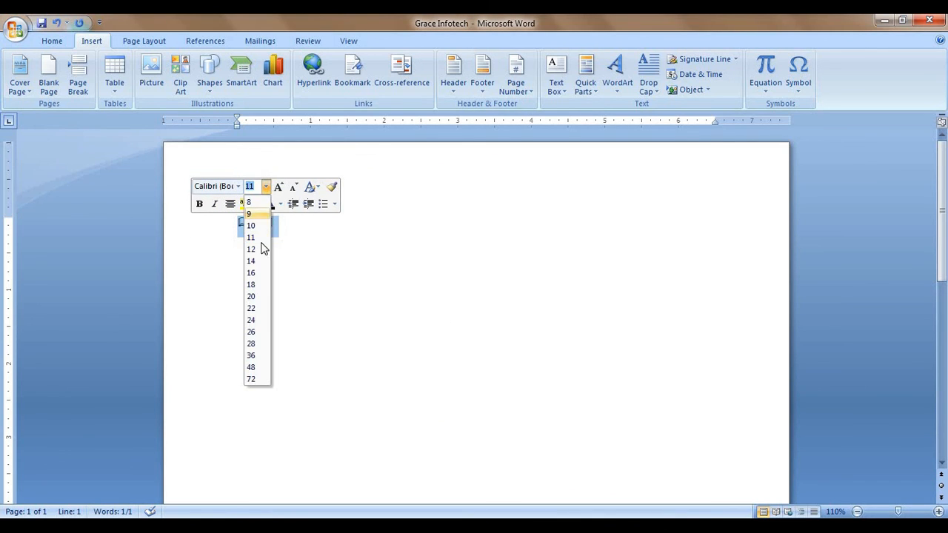
click(259, 379)
click(457, 372)
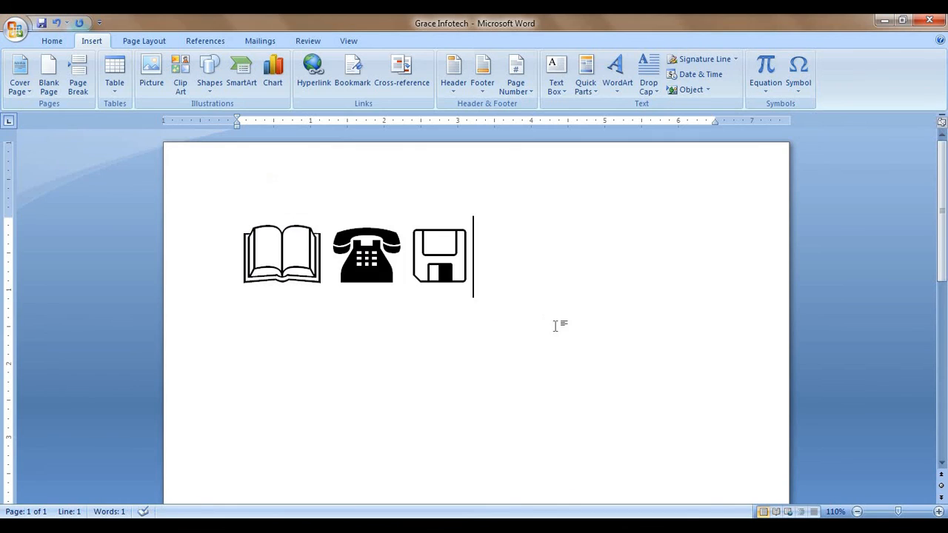